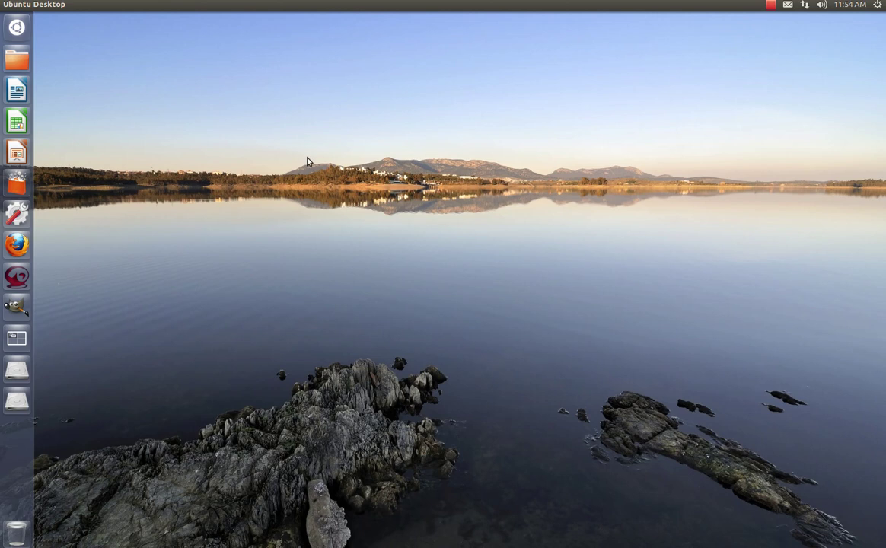
Step: Open Firefox and go to hp.com
click(16, 245)
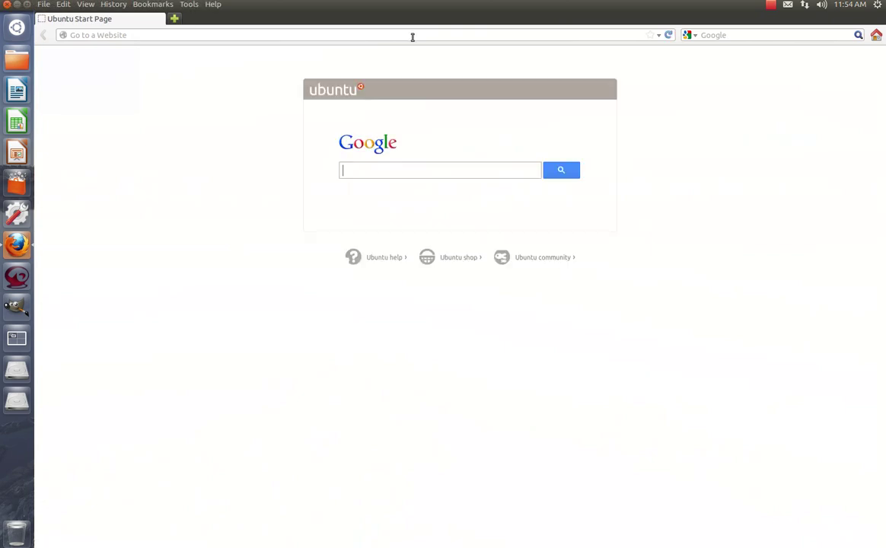
click(412, 35)
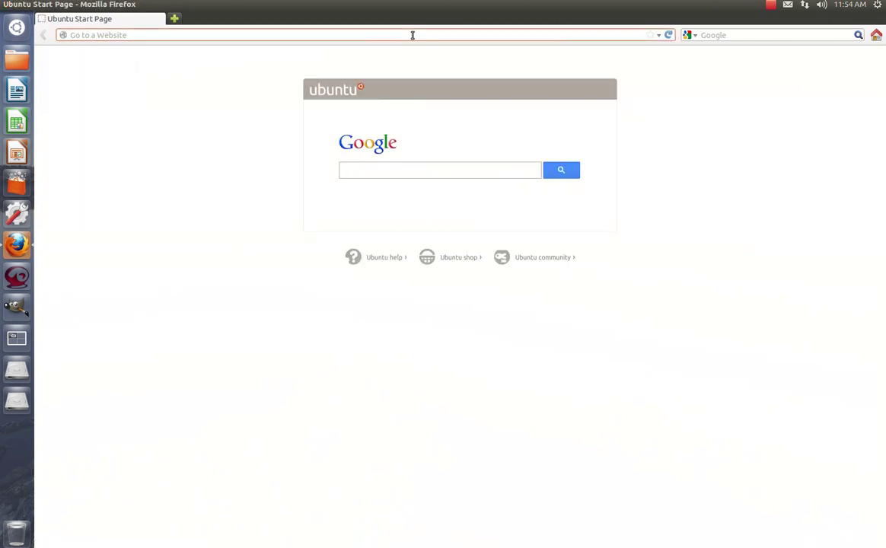
text(hp.com)
key(Return)
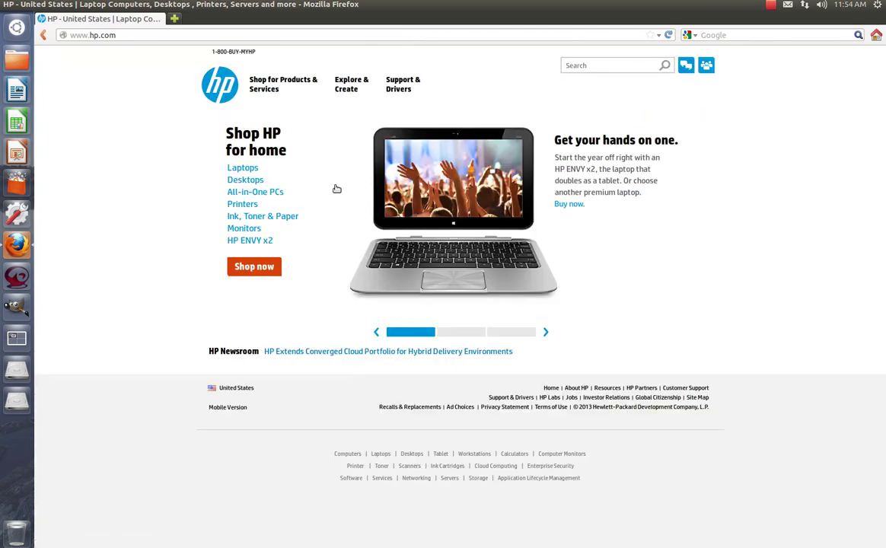
Step: Search HP's Drivers & Software support section for the product "officejetpro l7555"
click(400, 88)
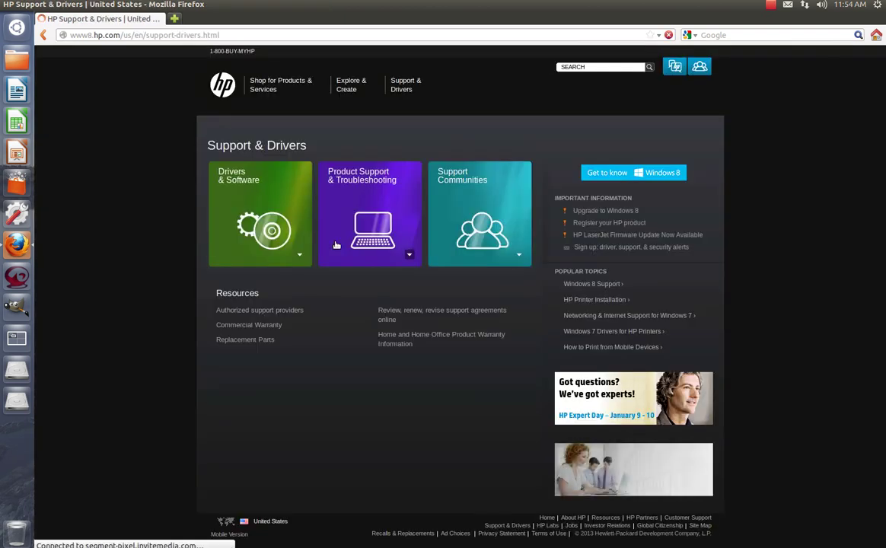
click(222, 196)
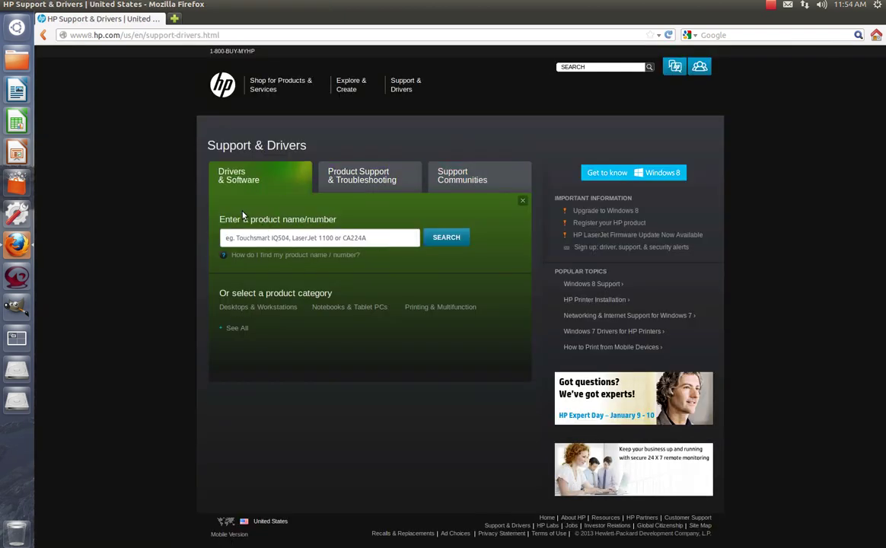
click(325, 241)
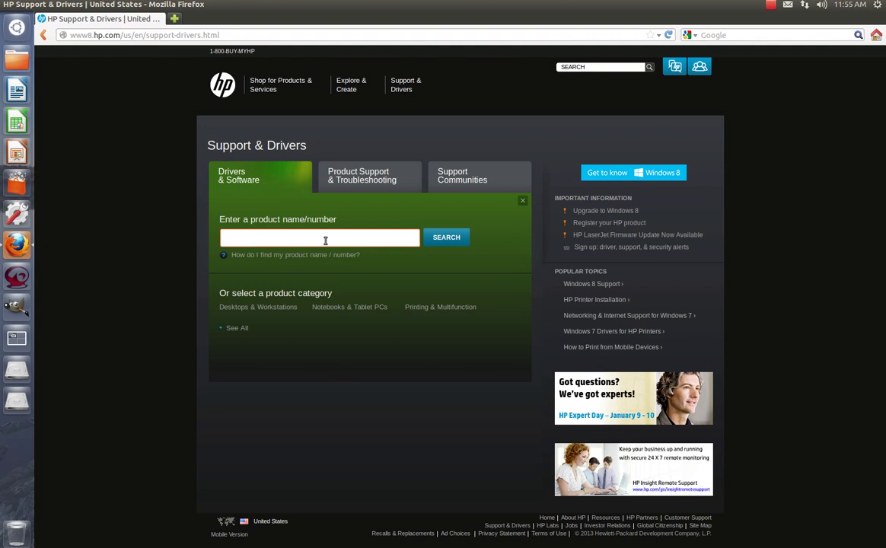
text(officejetpro l7555)
key(Return)
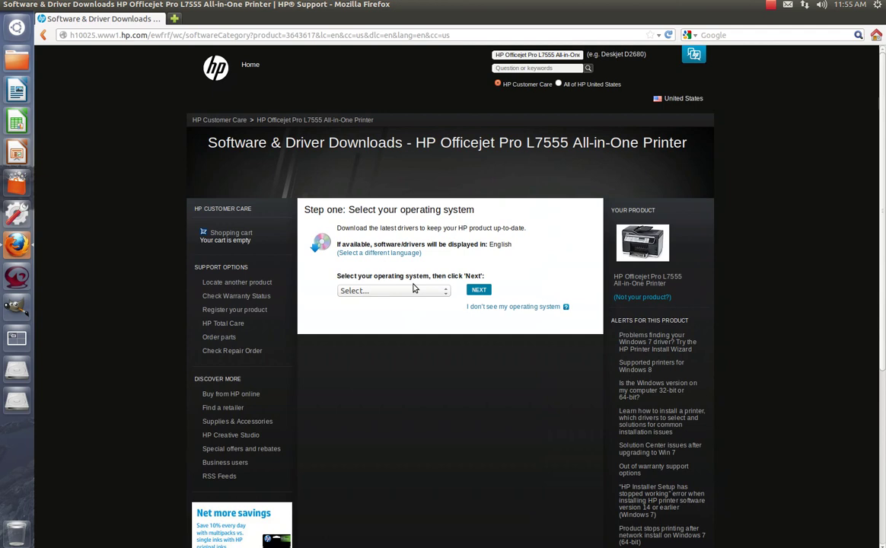
Step: Choose Linux as the printer's operating system and open the HP Printers - Driver Support for Linux OS entry
click(415, 292)
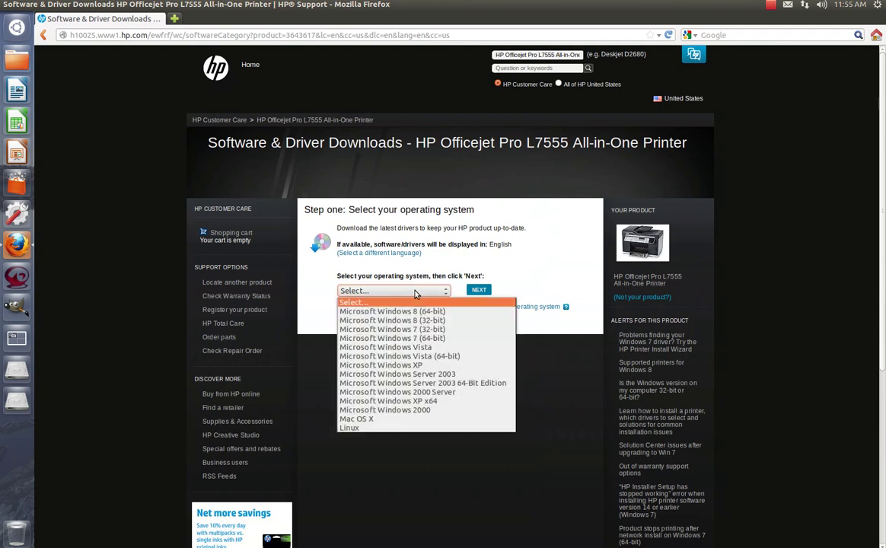
click(371, 428)
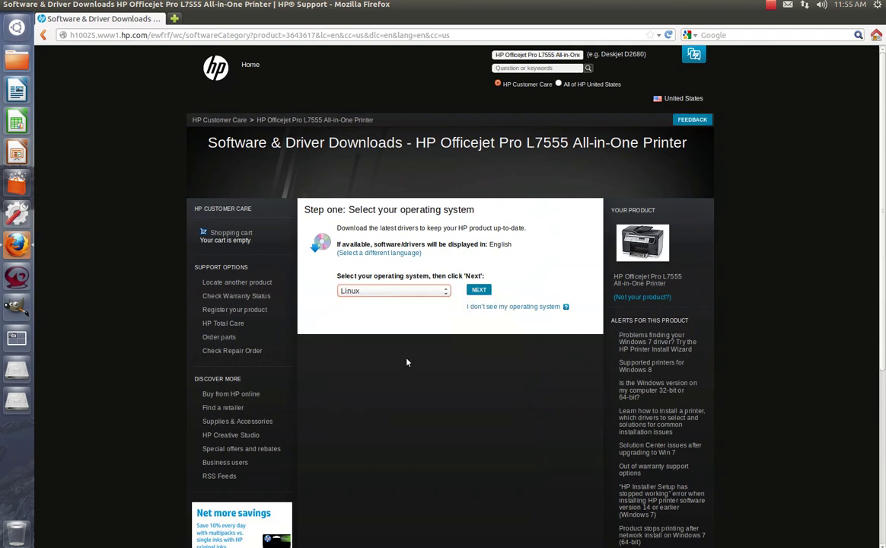
click(476, 292)
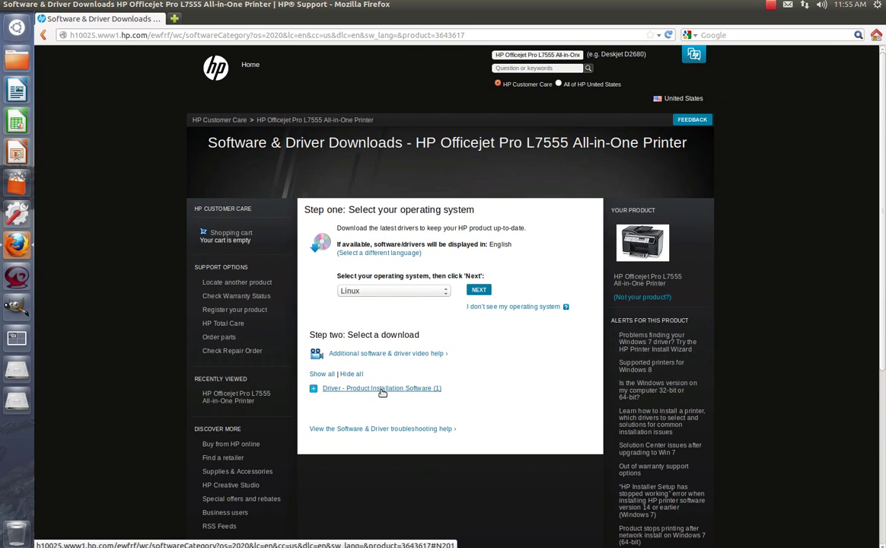
click(382, 390)
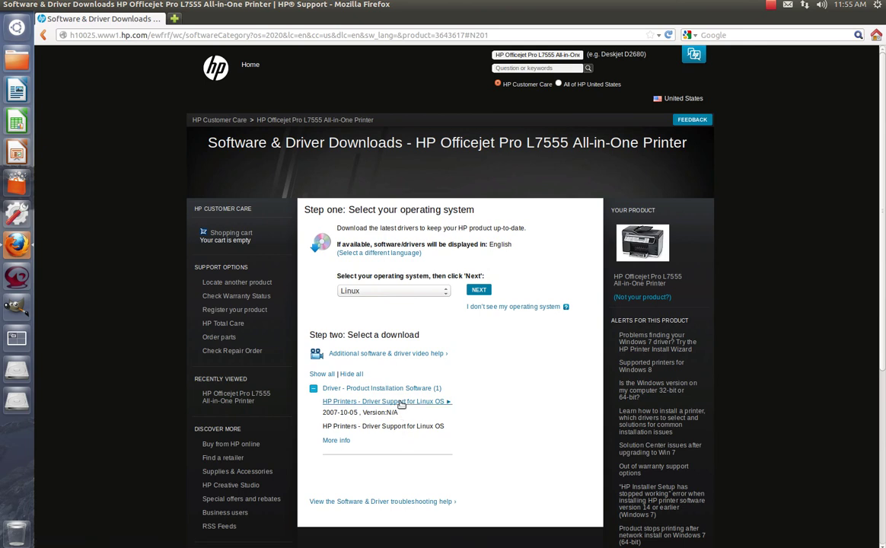
click(401, 403)
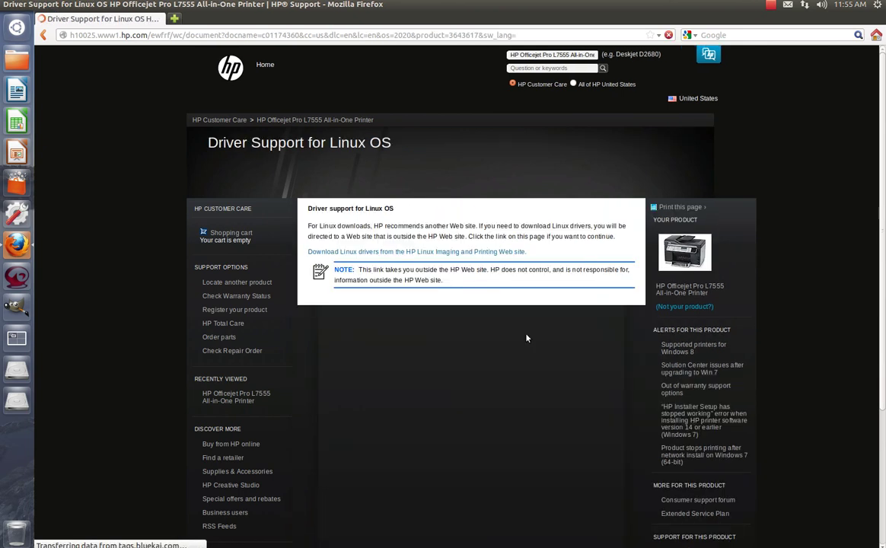
Step: Follow the Linux driver download link out to hplipopensource.com and start the HPLIP download wizard
click(406, 251)
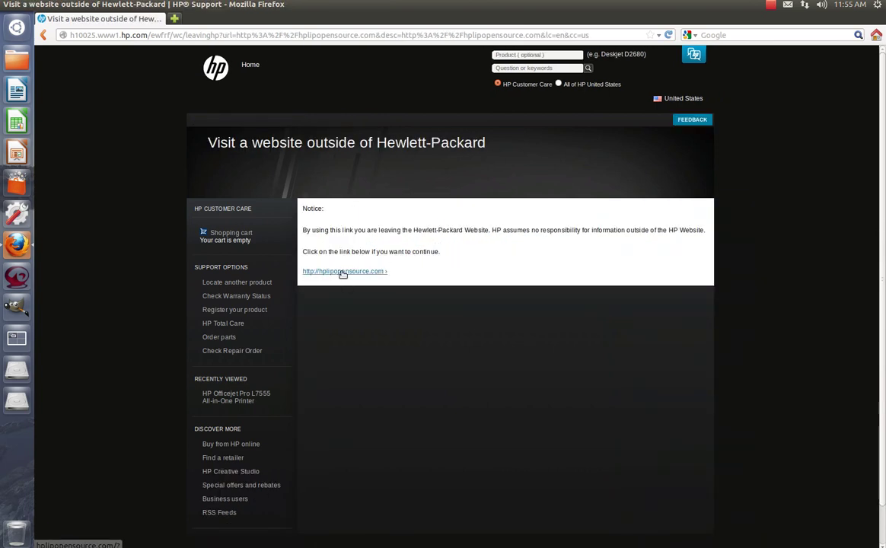
click(344, 273)
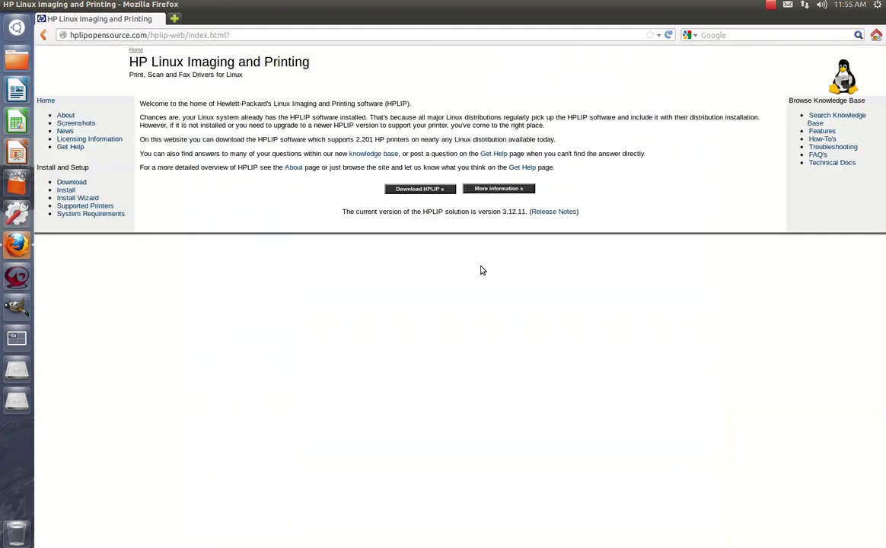
click(412, 190)
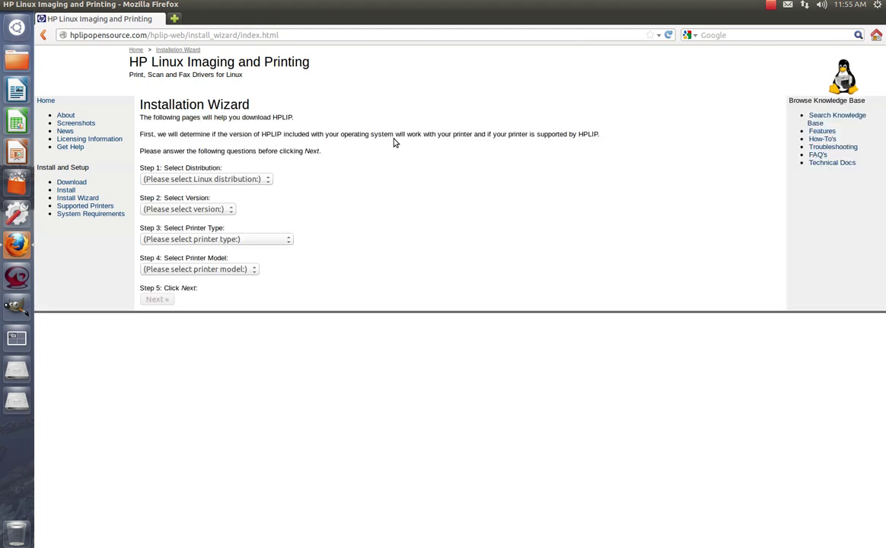
Step: Set the Installation Wizard's distribution to Ubuntu and its version to 12.10
click(255, 179)
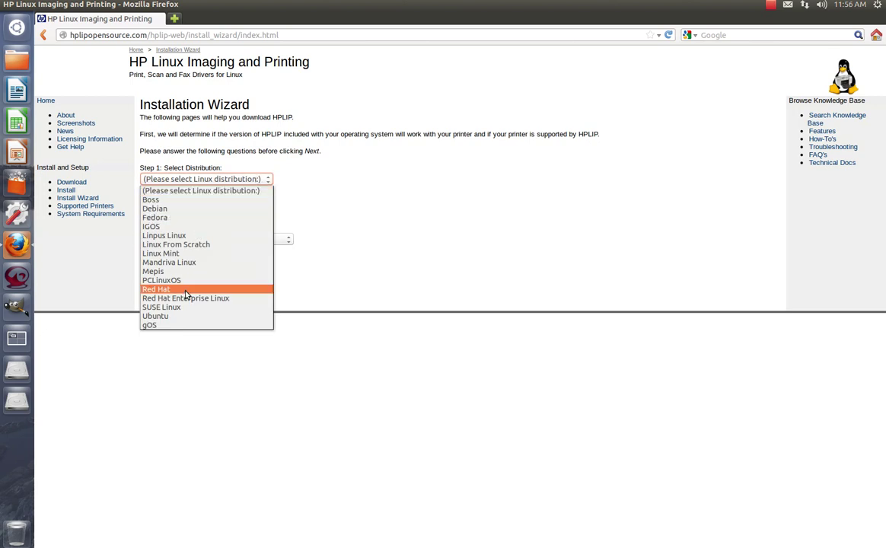
click(167, 318)
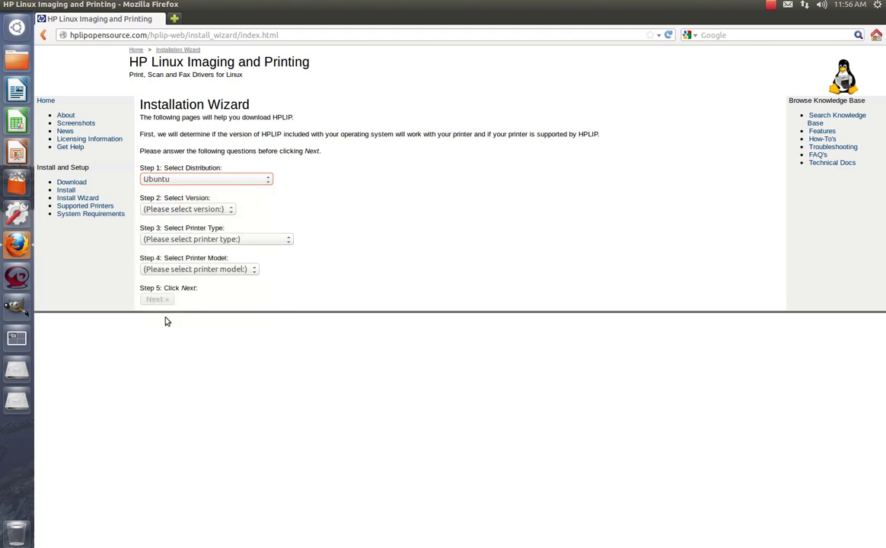
click(184, 209)
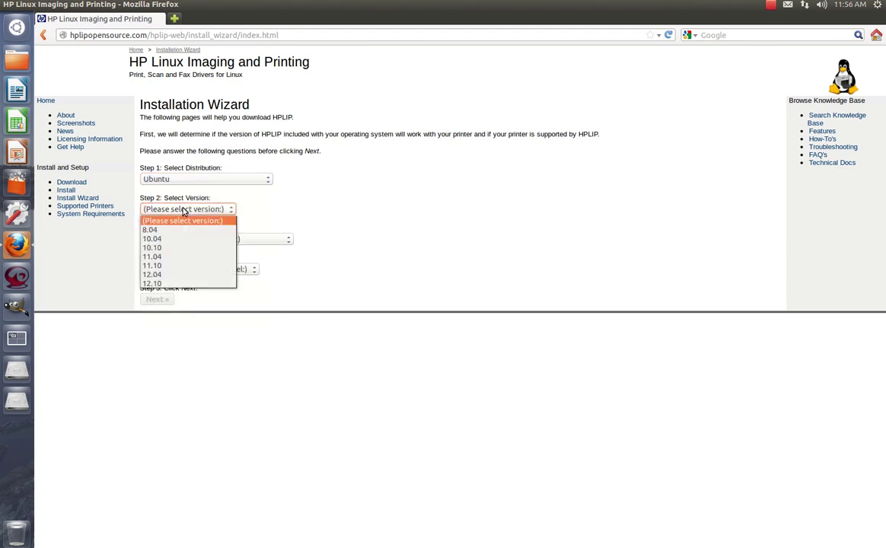
click(174, 284)
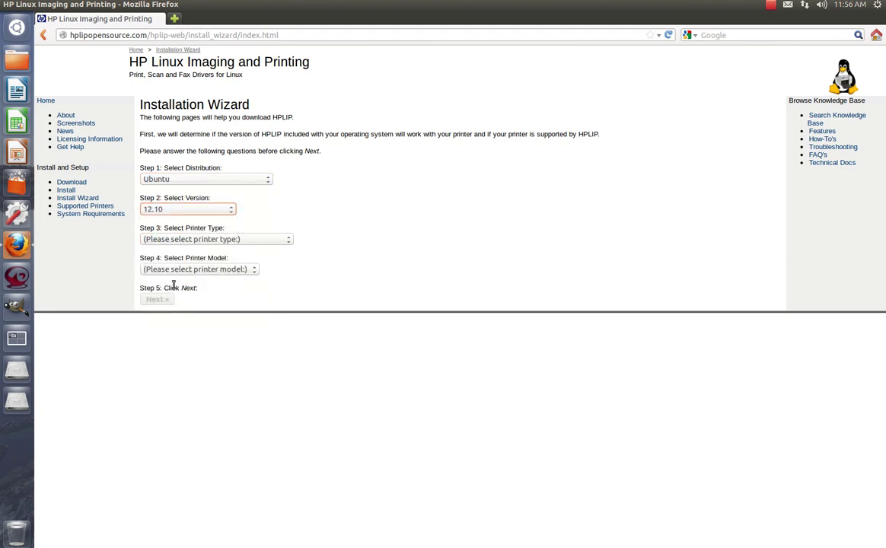
Step: Set the printer type to Officejet/Officejet Pro and the model to HP Officejet Pro l7555 All-in-one Printer, and submit the wizard's selections
click(175, 240)
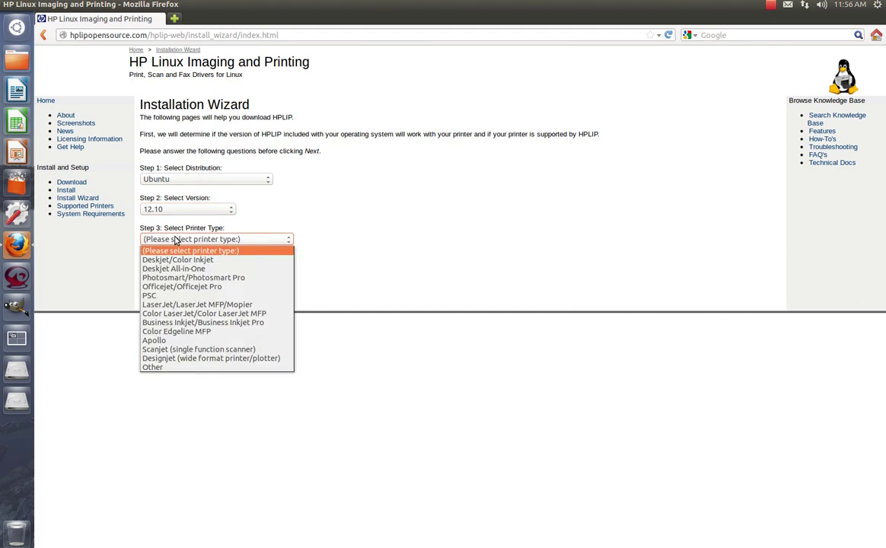
click(194, 287)
click(183, 270)
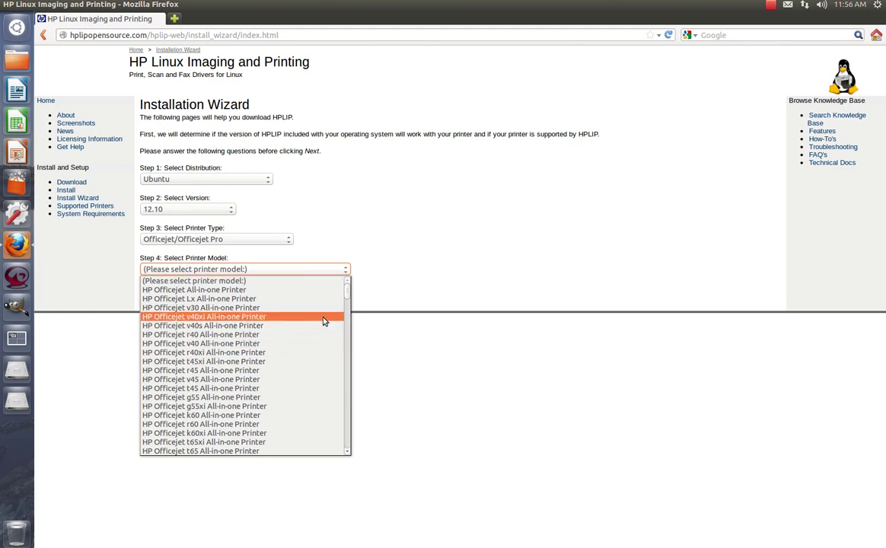
drag(347, 294, 337, 439)
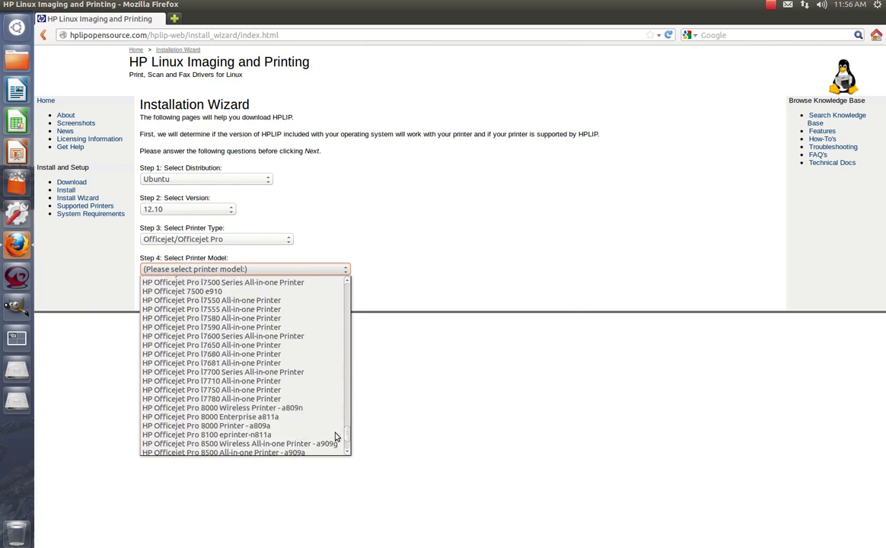
click(181, 309)
click(156, 301)
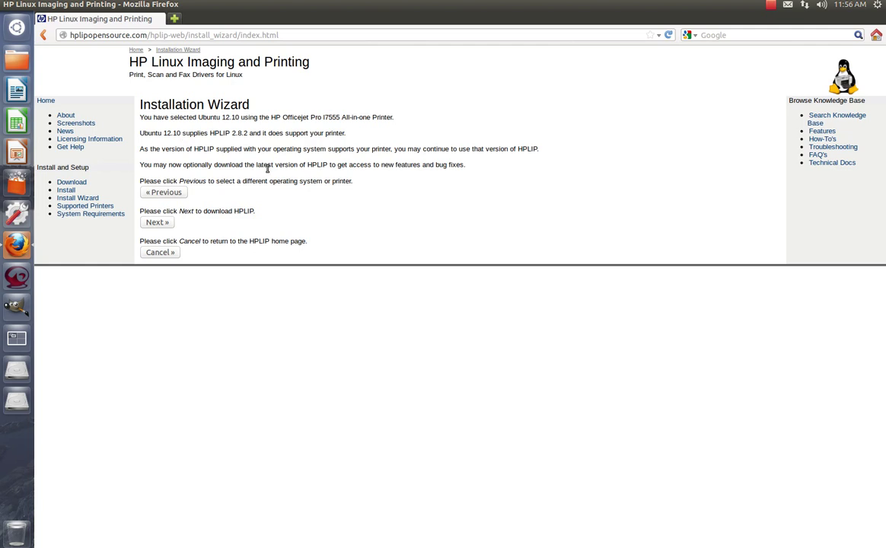
Step: Continue through the wizard to the HPLIP installer download and save hplip-3.12.11.run in the Downloads folder
click(156, 223)
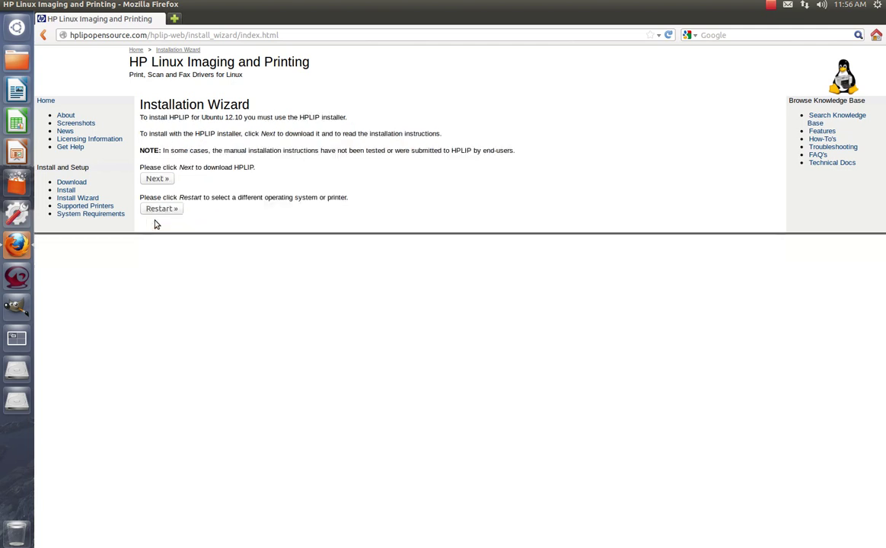
click(159, 183)
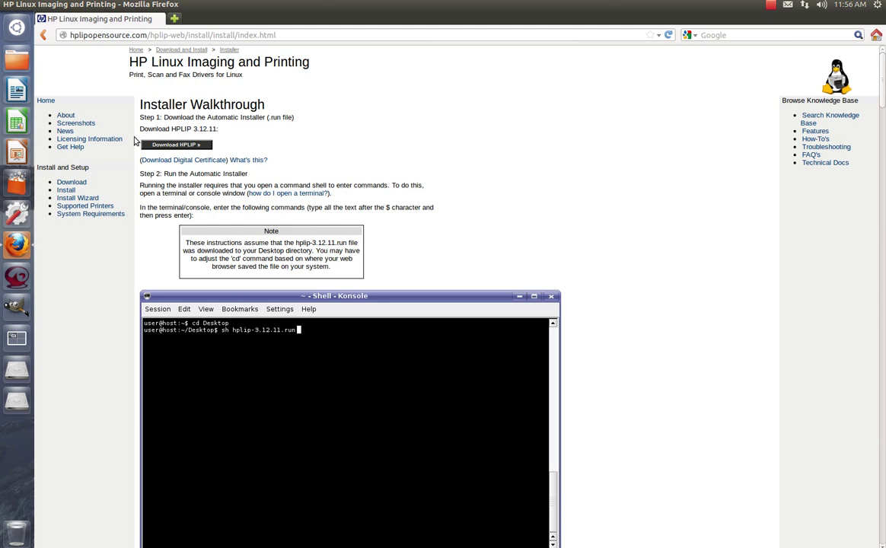
click(189, 145)
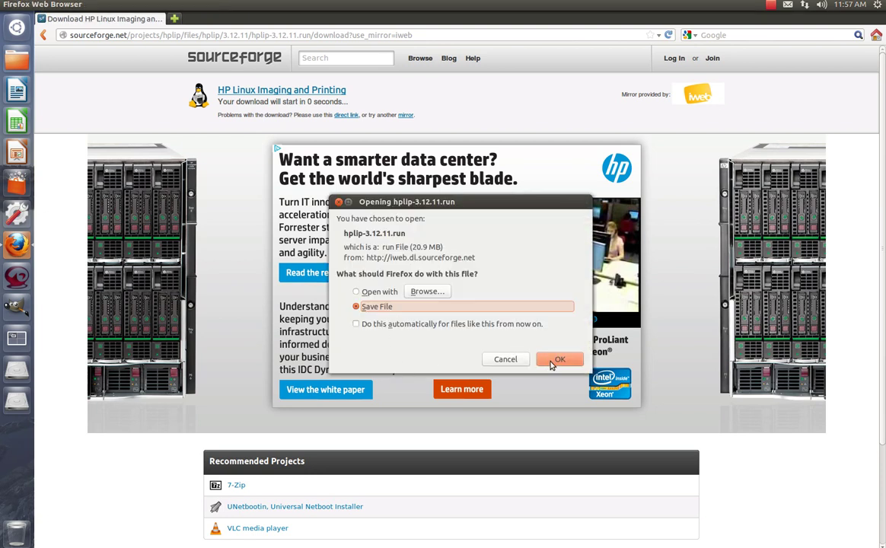
click(559, 360)
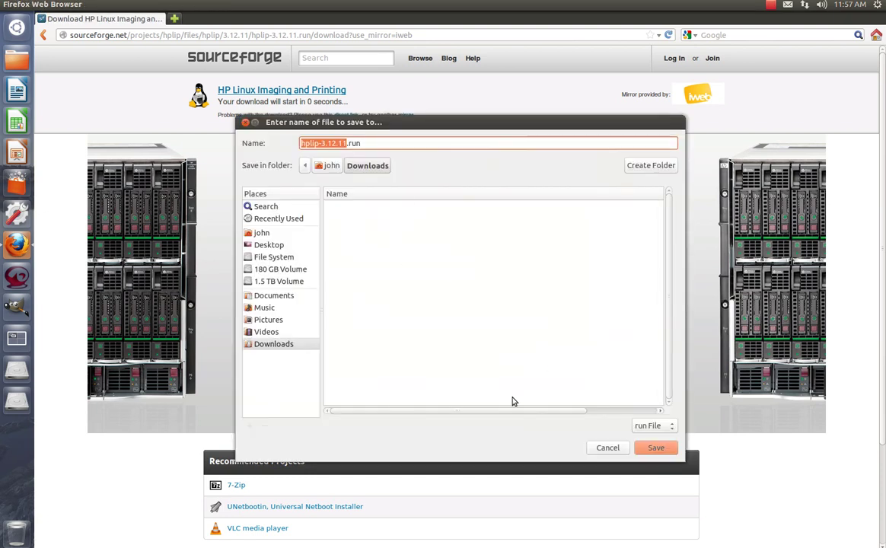
click(658, 448)
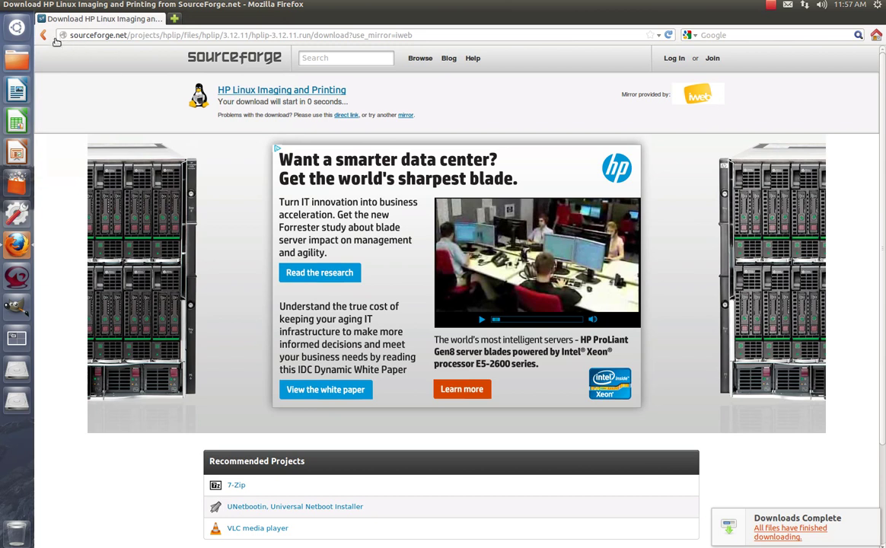
Step: Return to Step 2 of the Installer Walkthrough and place a new Terminal window beside its example commands
click(44, 35)
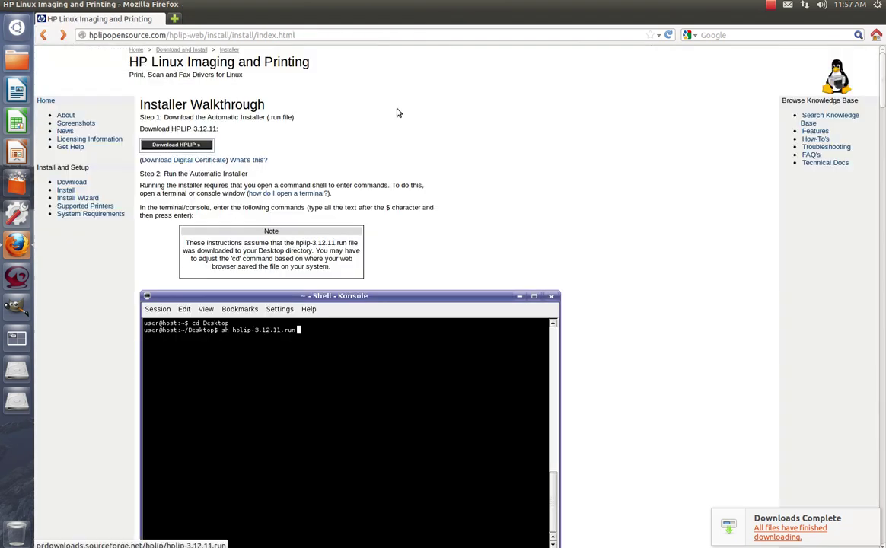
scroll(649, 316, down, 3)
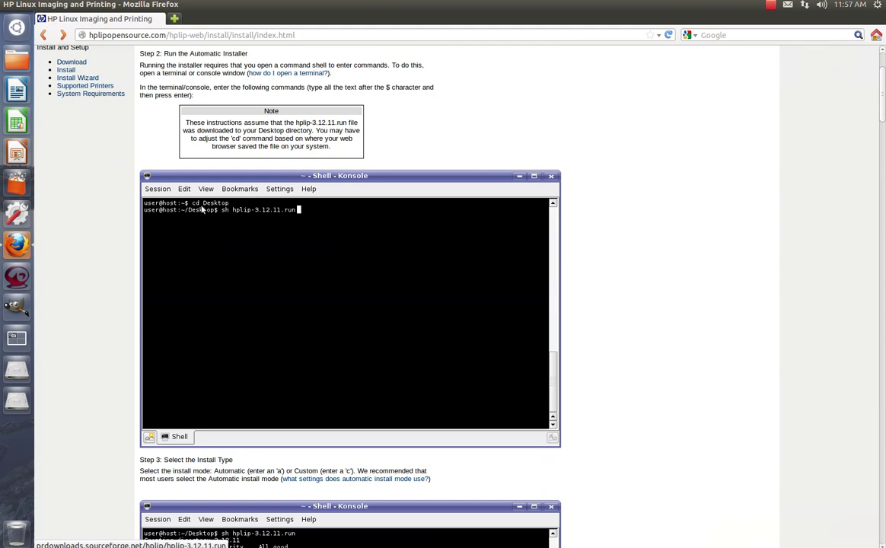
click(17, 27)
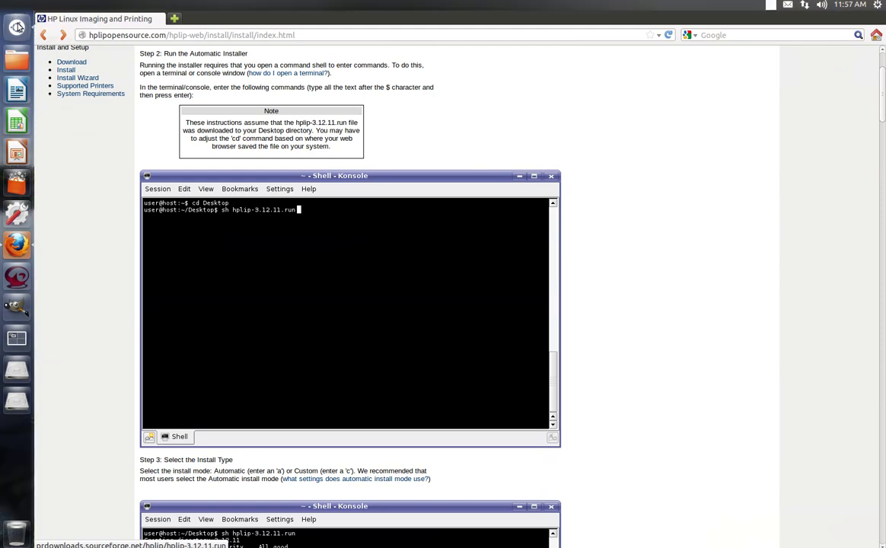
text(terminal)
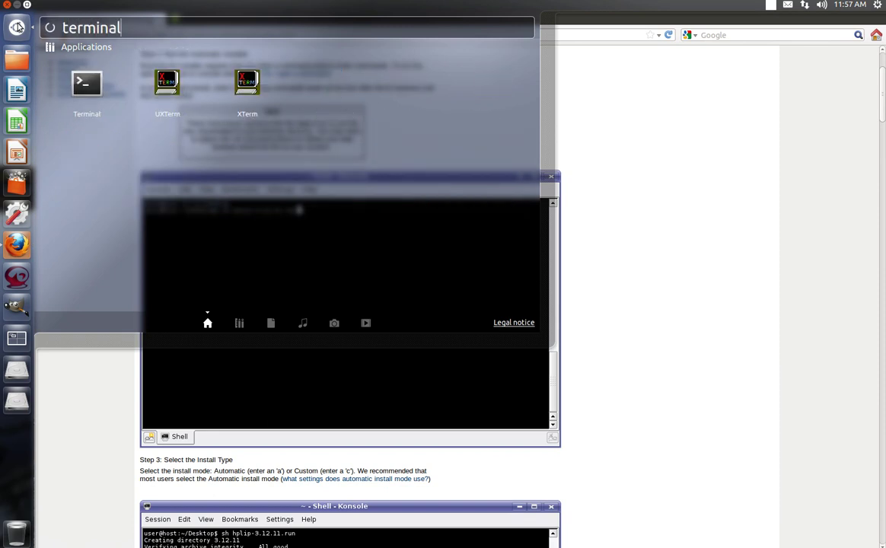
key(Return)
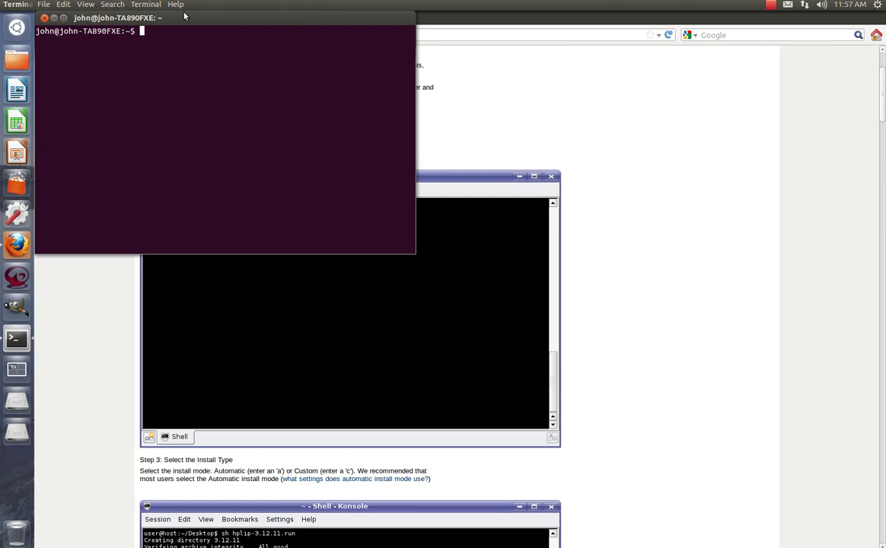
drag(173, 15, 628, 78)
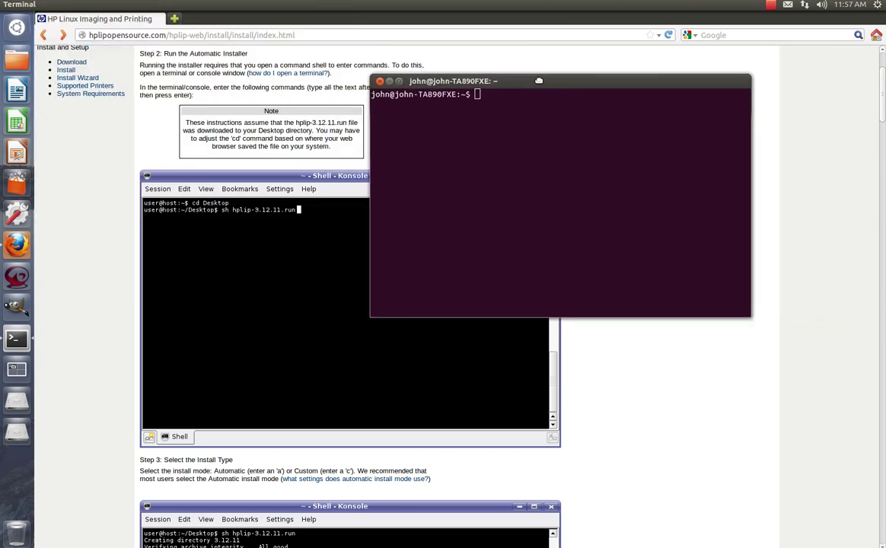
drag(540, 80, 637, 80)
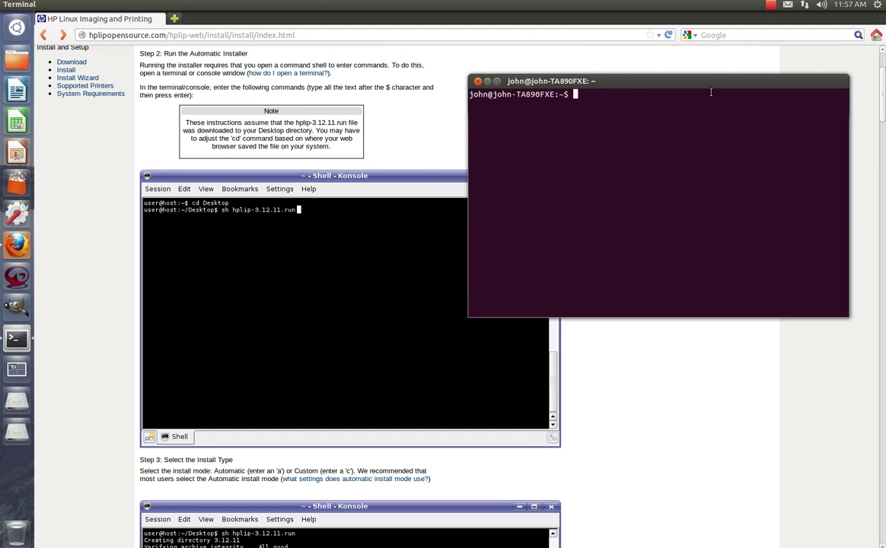
Step: Change to the Downloads directory and run sh hplip-3.12.11.run, checking the installer's file name in the Downloads folder first
text(cd Downloads)
key(Return)
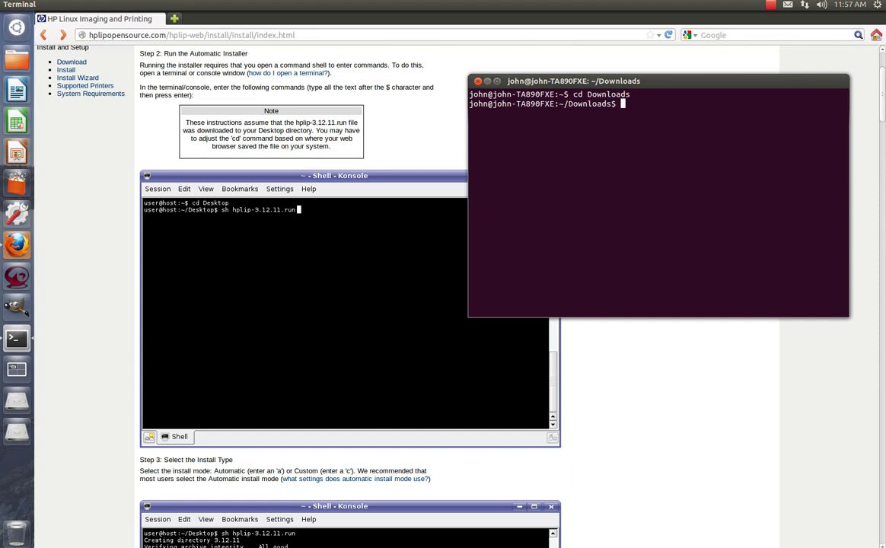
text(sh hplip-3.12.11.run)
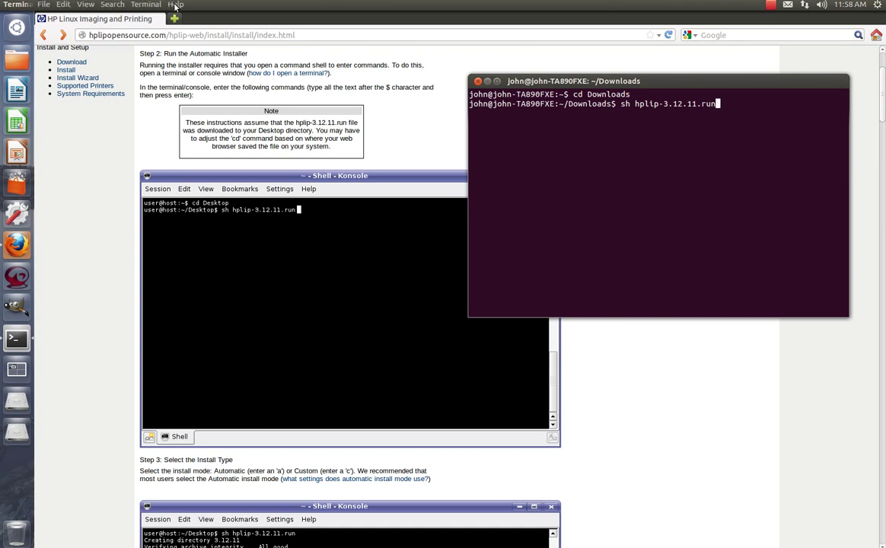
click(4, 67)
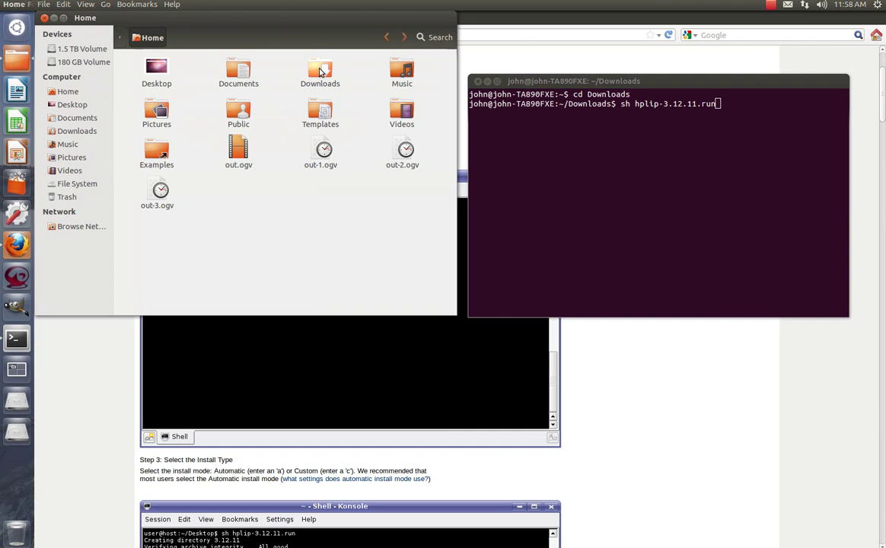
double_click(318, 70)
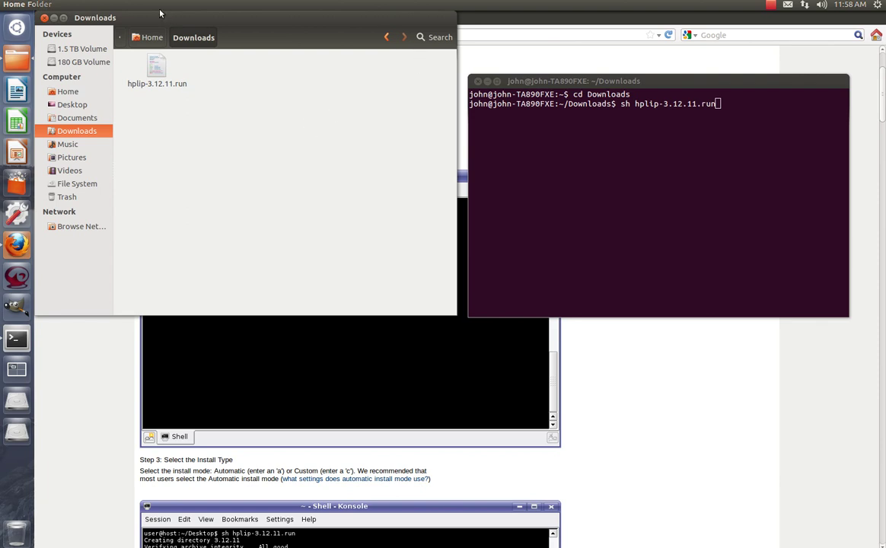
click(43, 17)
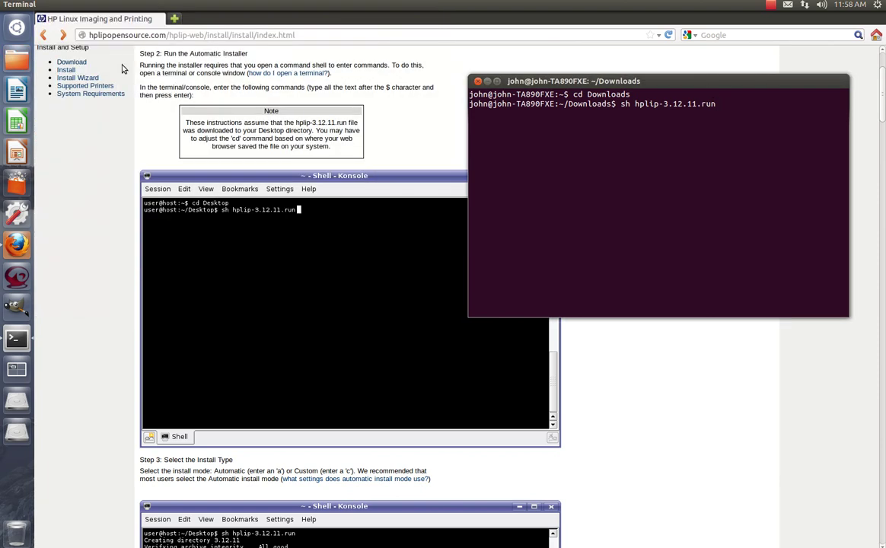
key(Return)
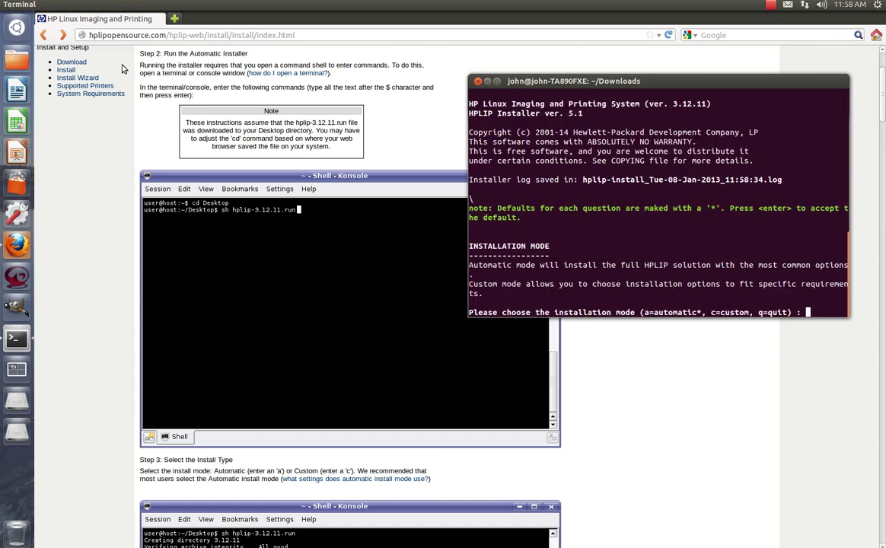
Step: Choose the automatic installation mode (a) and confirm Ubuntu 12.10 as the correct distribution (y)
text(a)
key(Return)
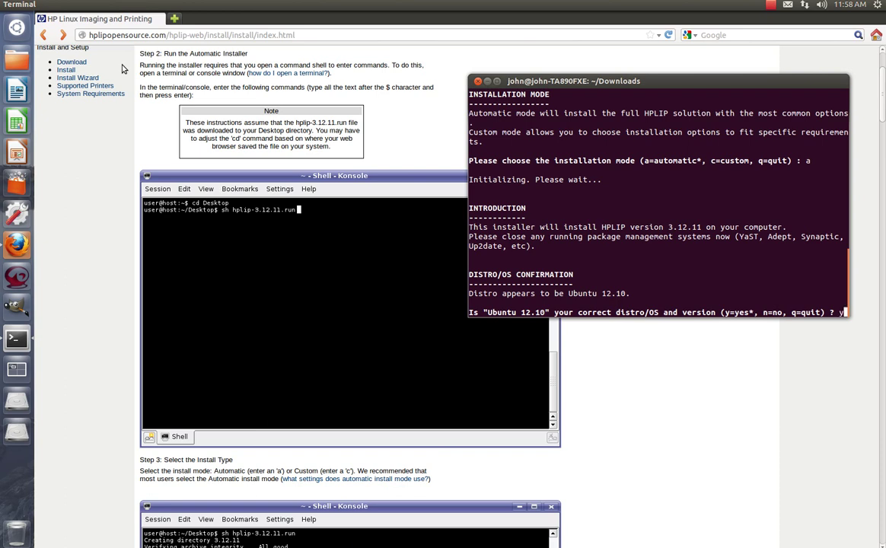
text(y)
key(Return)
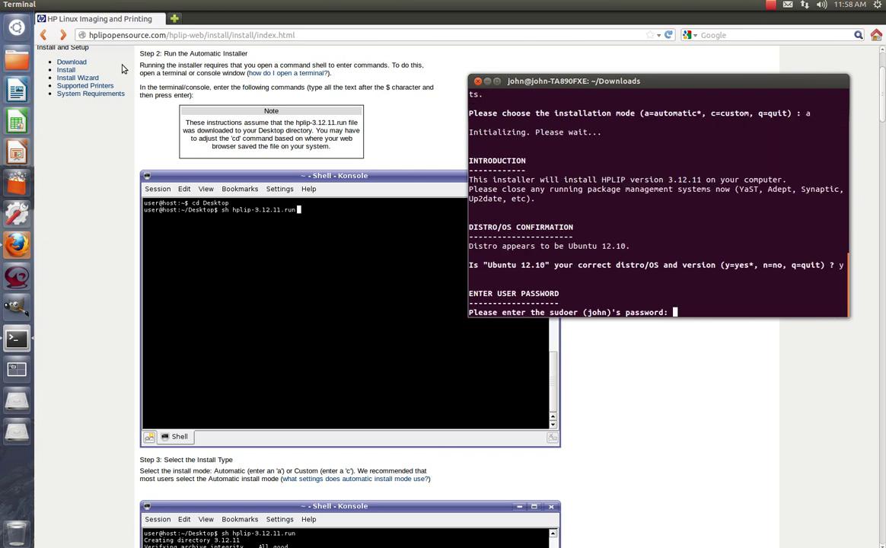
Step: Enter the sudo password for the installer and continue past the installation notes
key(Return)
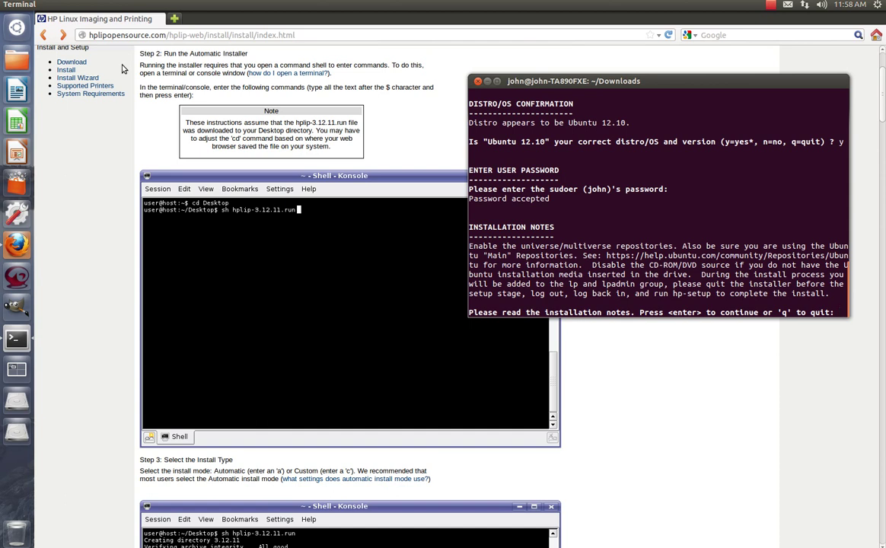
key(Return)
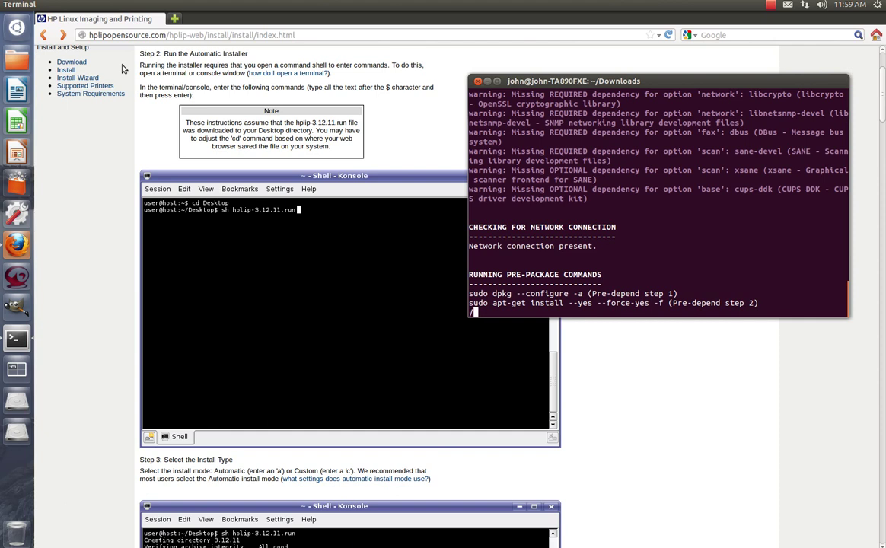
Step: Review Steps 3 and 4 of the Installer Walkthrough in Firefox and return to the running installer in the Terminal
click(792, 368)
scroll(792, 368, down, 7)
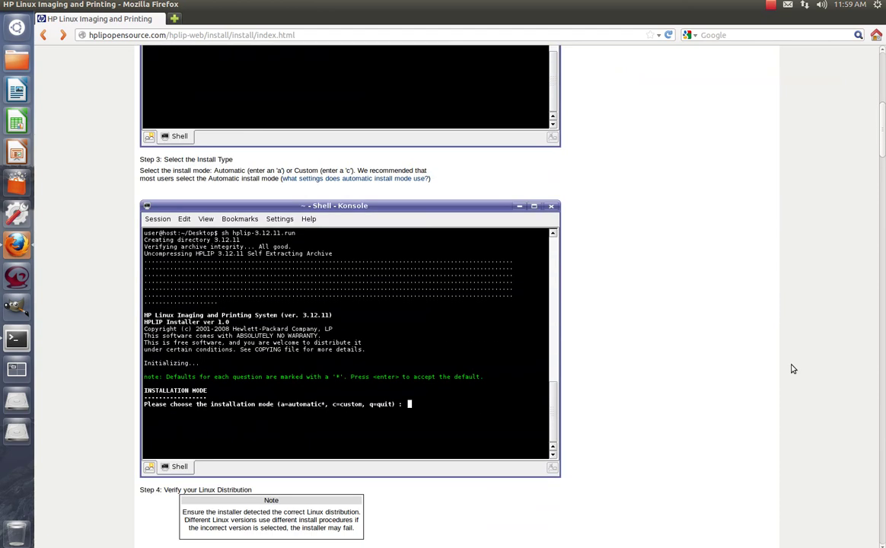
scroll(694, 352, down, 5)
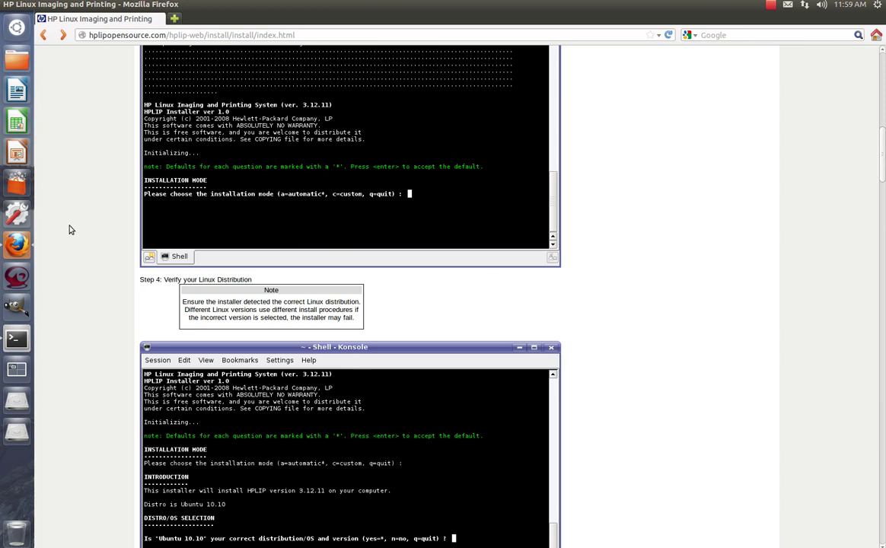
click(16, 338)
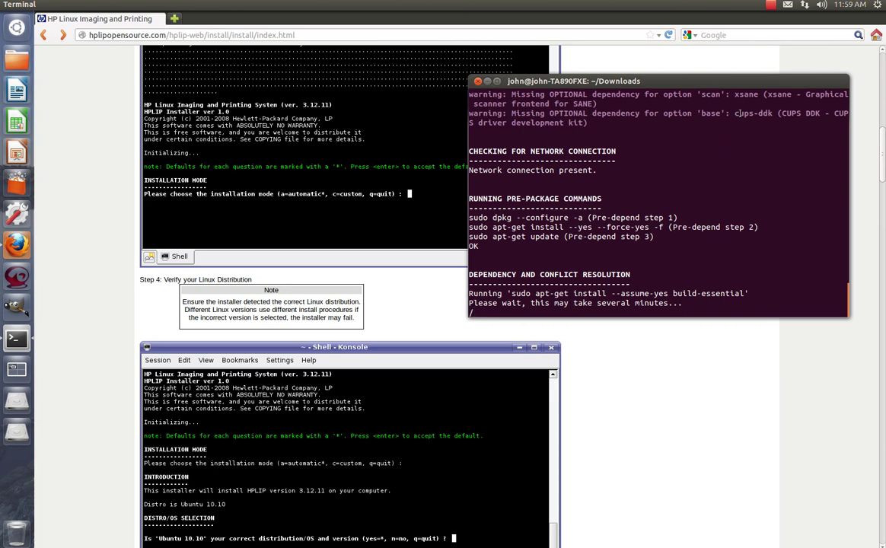
click(771, 6)
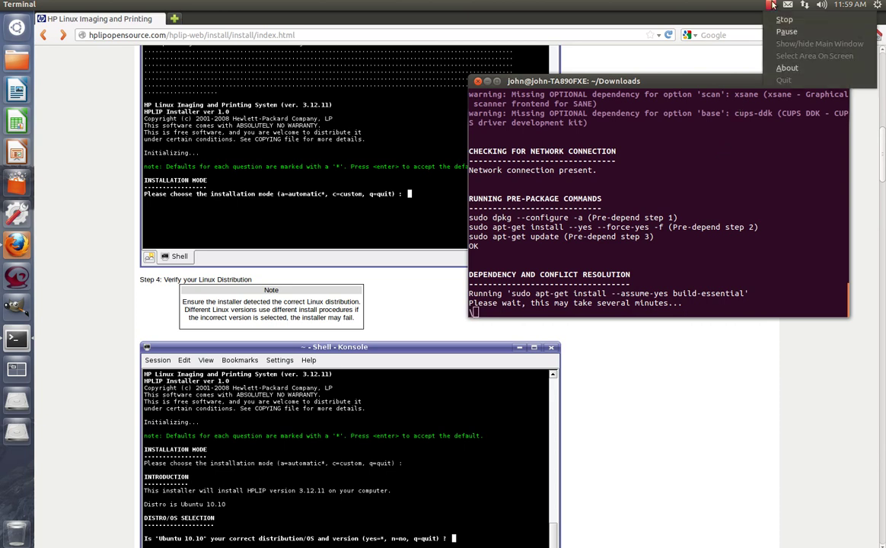
click(781, 20)
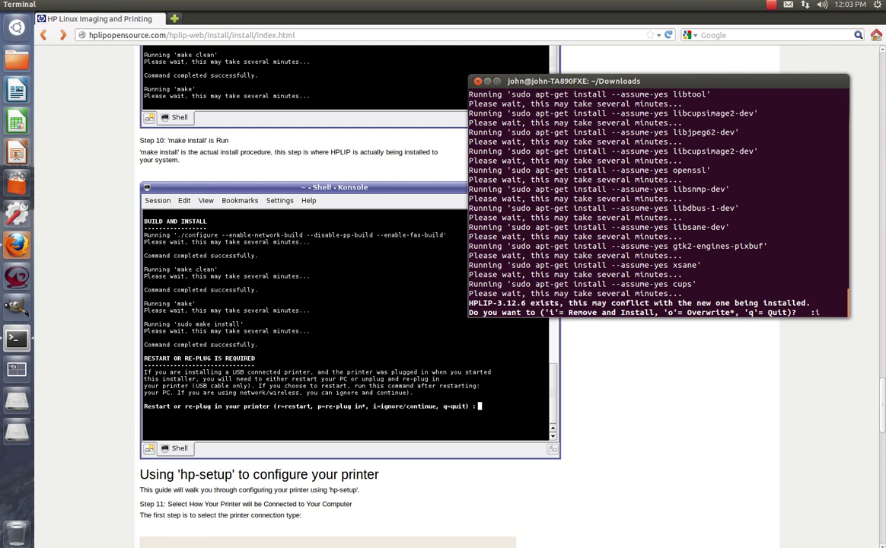
Step: Choose to remove the existing HPLIP-3.12.6 and install the new version (i)
text(i)
key(Return)
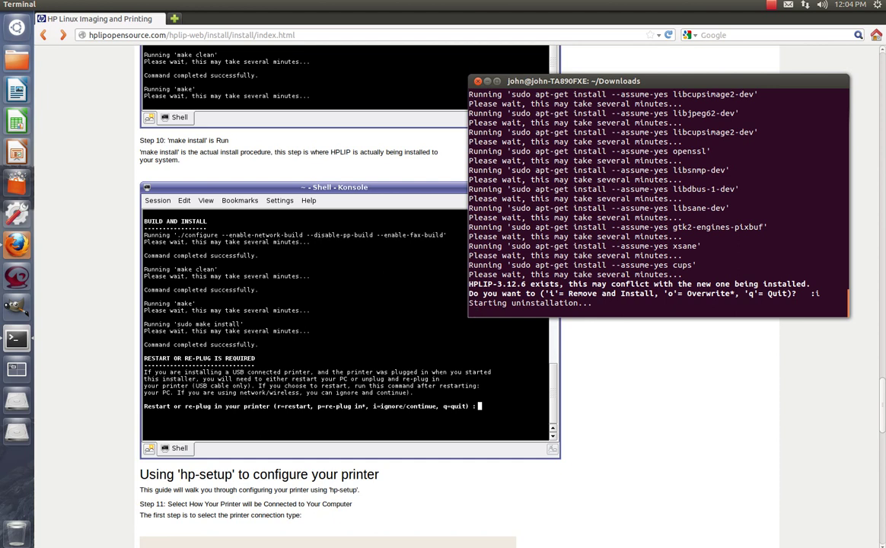
click(774, 8)
click(781, 22)
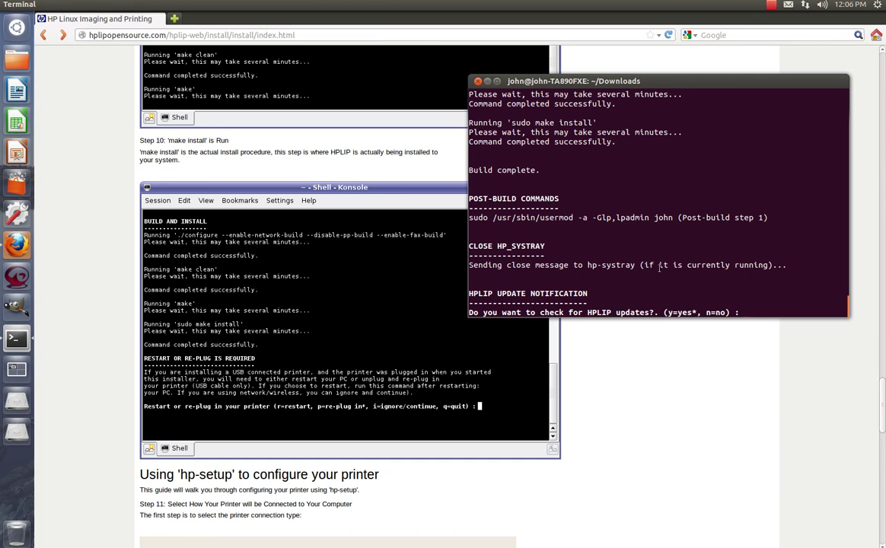
Step: Enable checking for HPLIP updates (y) and continue without restarting or re-plugging the printer (i)
text(y)
key(Return)
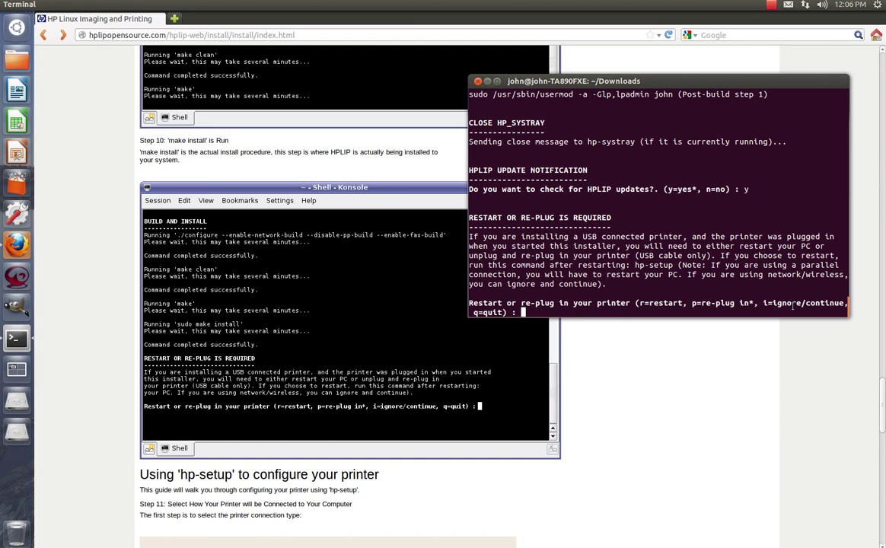
text(i)
key(Return)
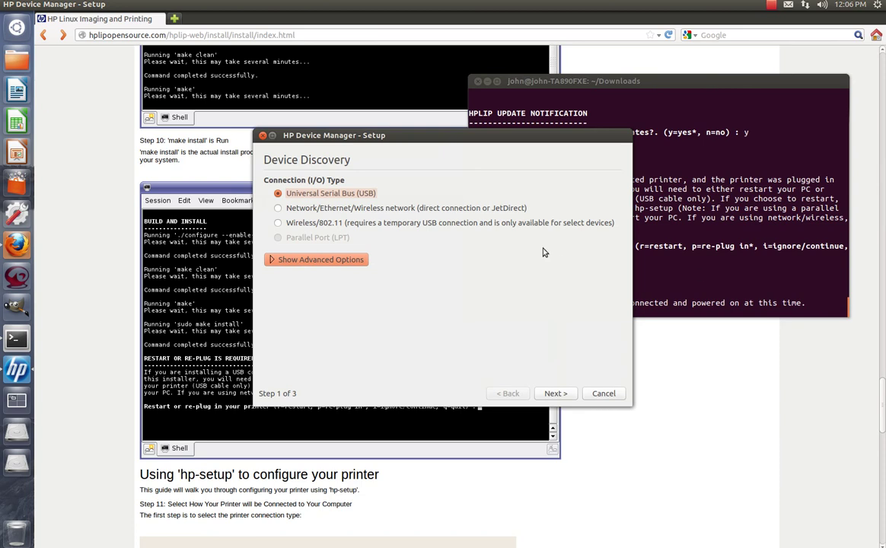
Step: Select the Network/Ethernet/Wireless network connection type and try automatic printer discovery twice, dismissing the crash reports
click(347, 208)
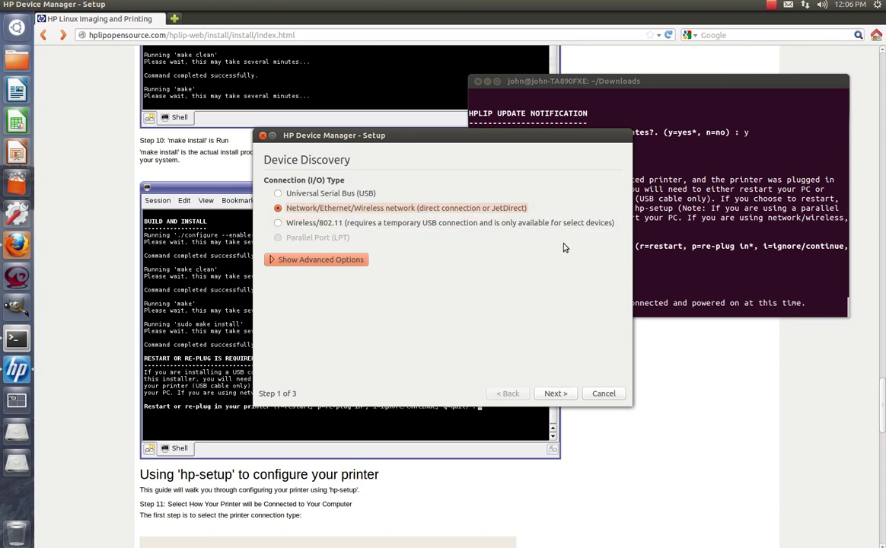
click(564, 396)
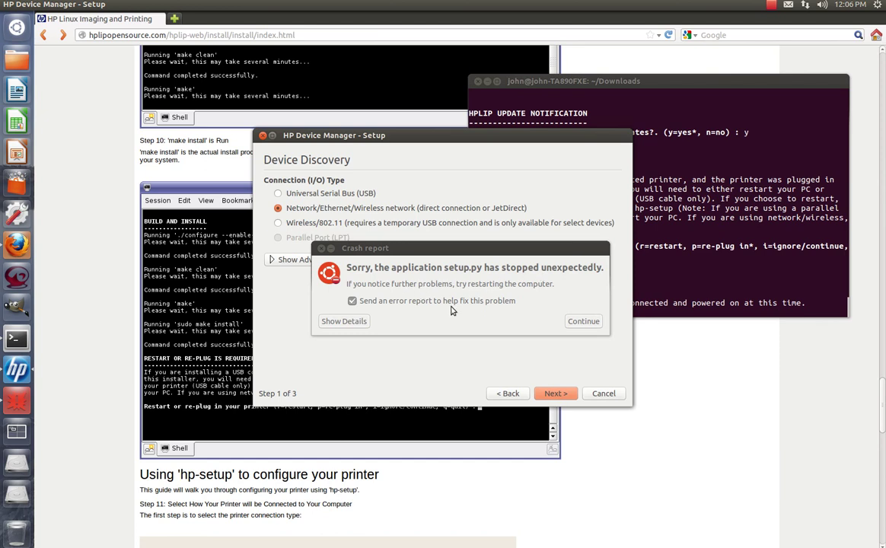
click(568, 325)
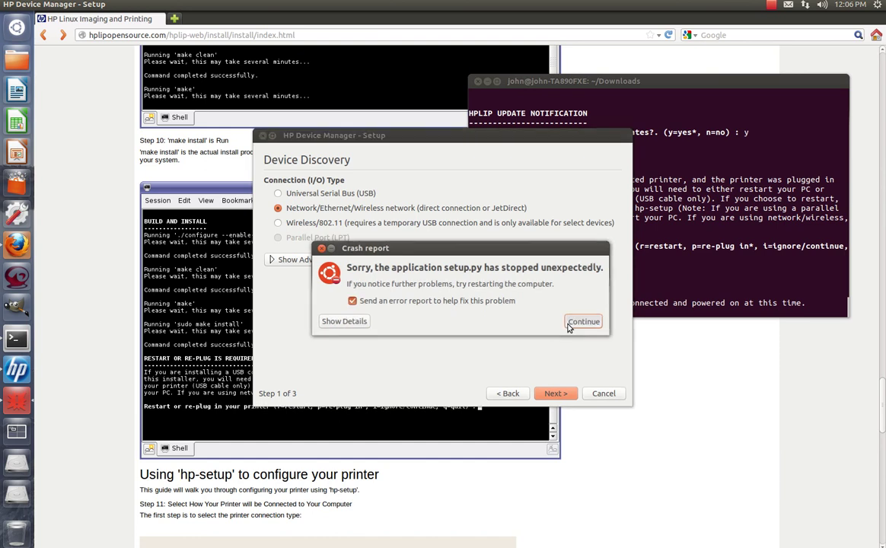
click(556, 393)
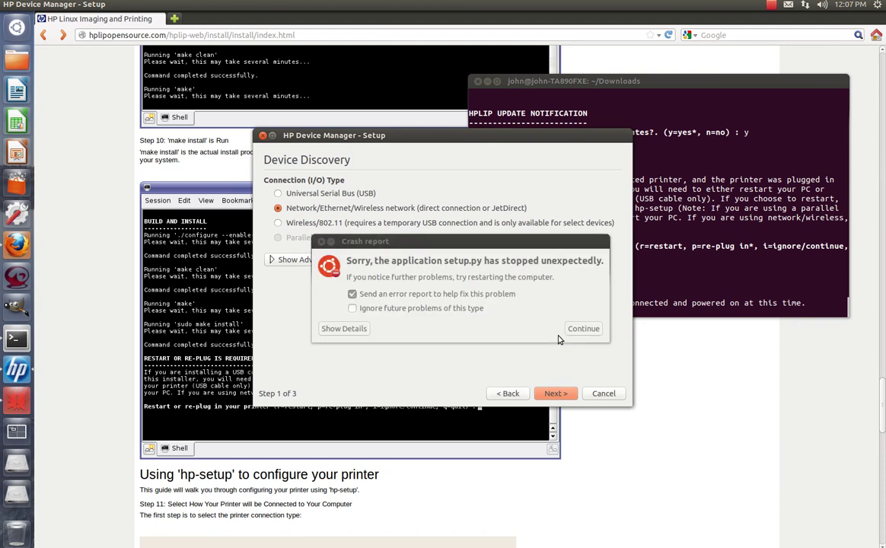
click(584, 329)
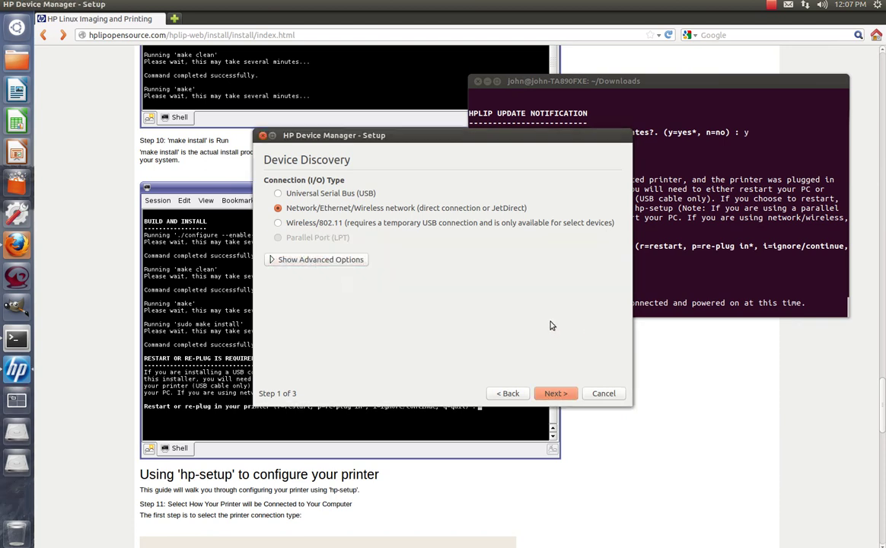
Step: Show the advanced discovery options and enable Manual Discovery for entering the printer's network address
click(352, 261)
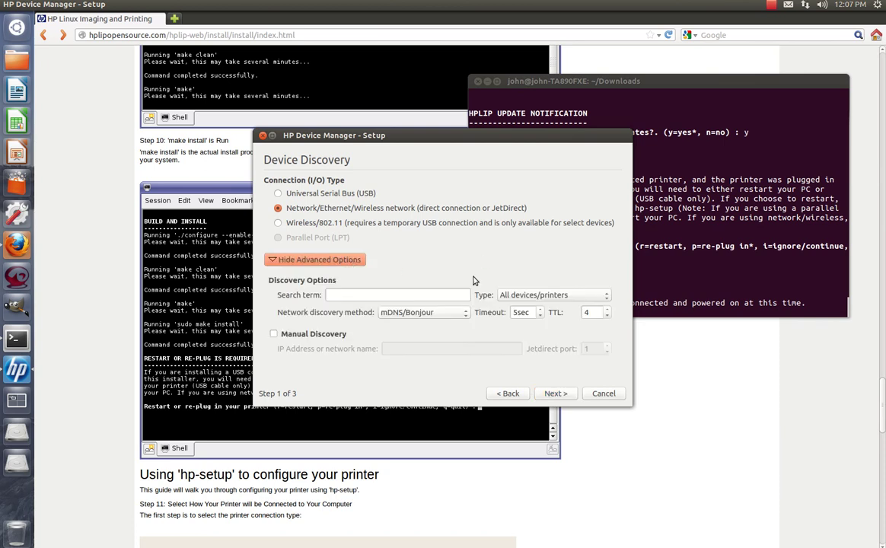
click(275, 335)
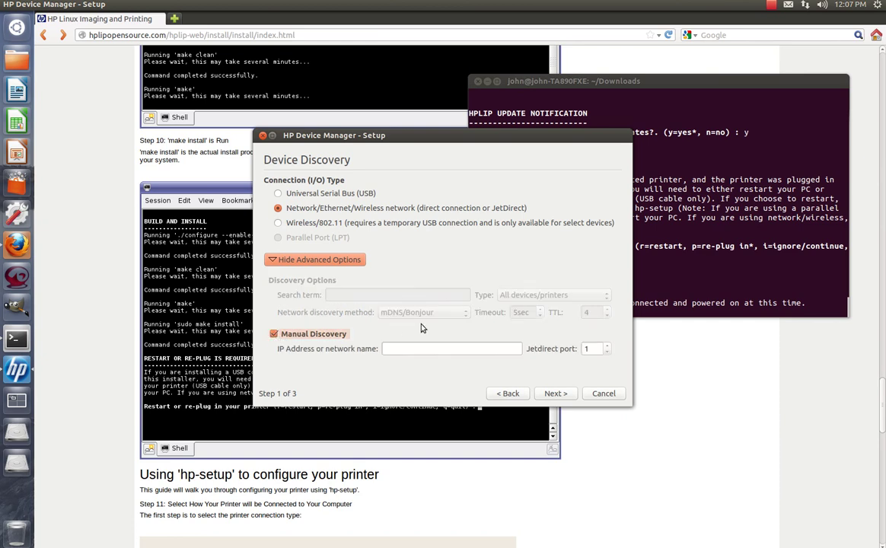
click(413, 347)
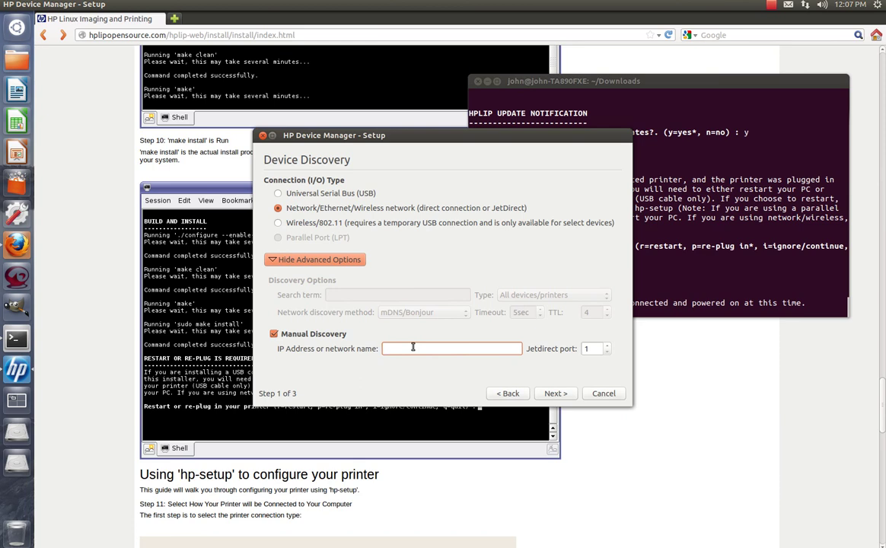
click(771, 5)
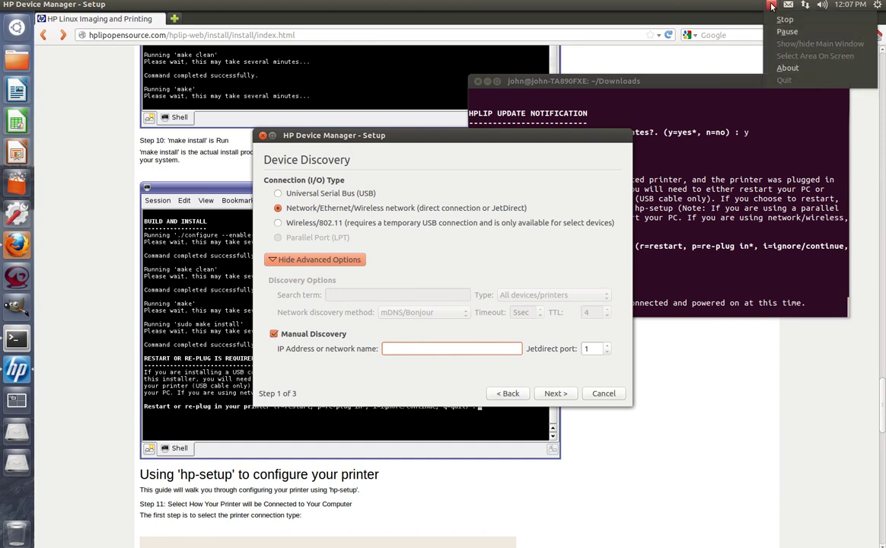
click(787, 31)
Step: Discover the printer at IP address 192.168.1.12 and continue with the HP Officejet Pro l7500
text(192.168.1.12)
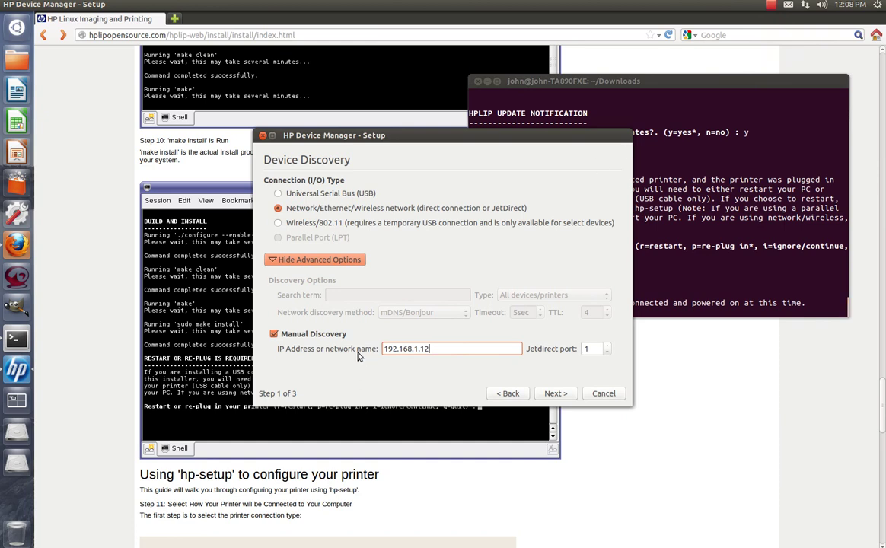
click(555, 394)
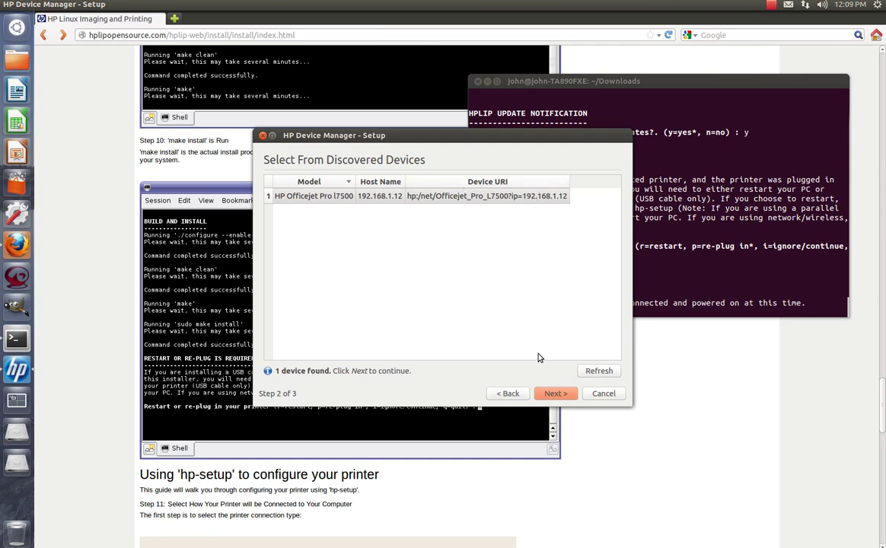
click(553, 395)
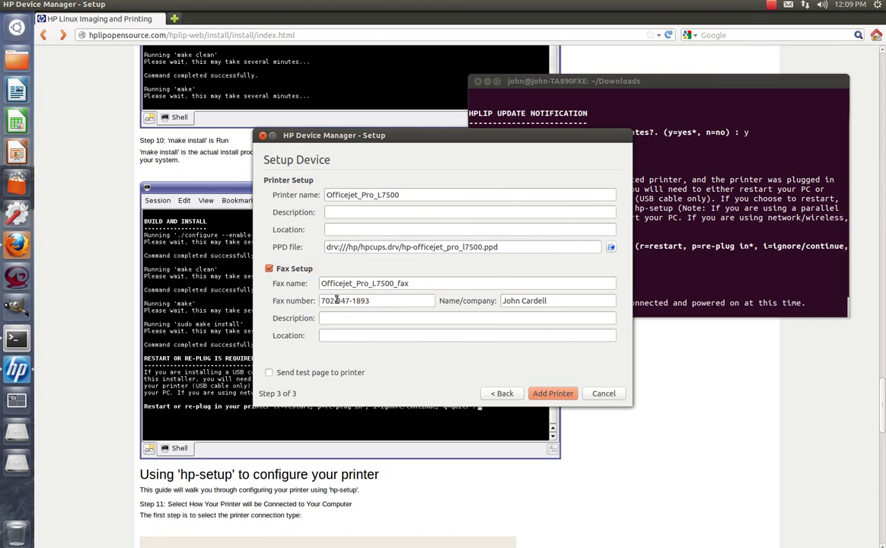
Step: Complete the fax number, enable sending a test page, and add the Officejet_Pro_L7500 printer
text(3)
click(268, 374)
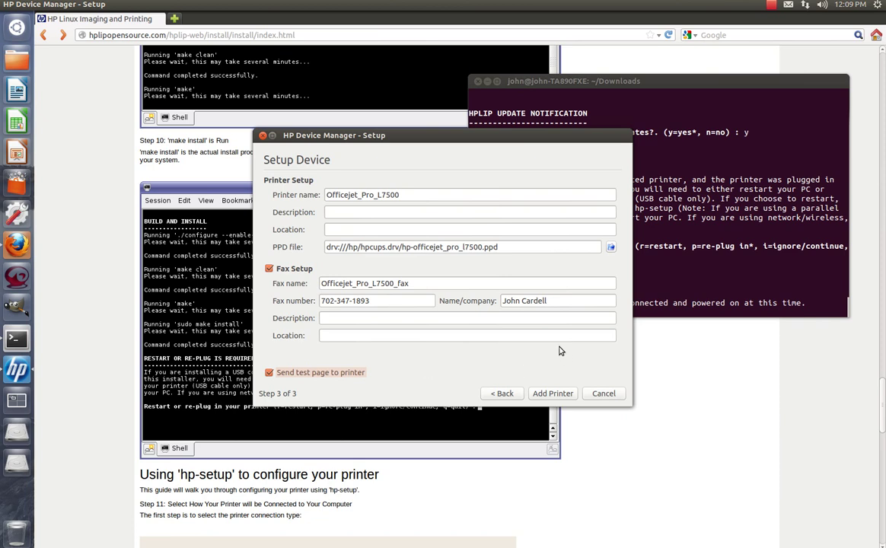
click(552, 393)
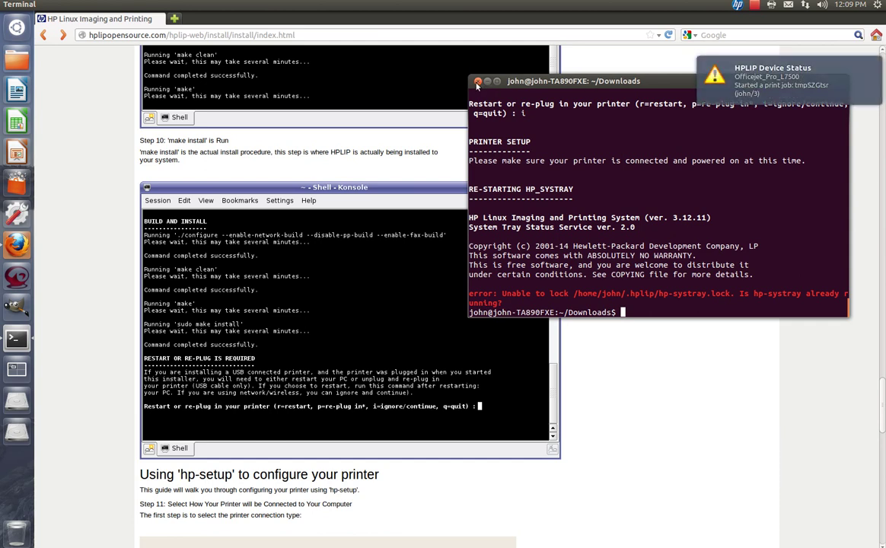
Step: Close the terminal, search the installed applications for "scan", and open the XSane Image scanning program
key(alt+F4)
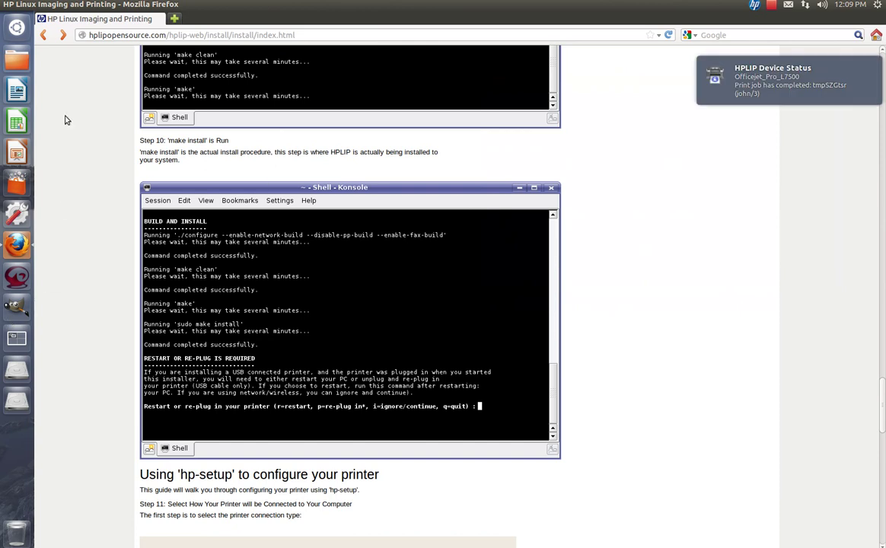
click(17, 28)
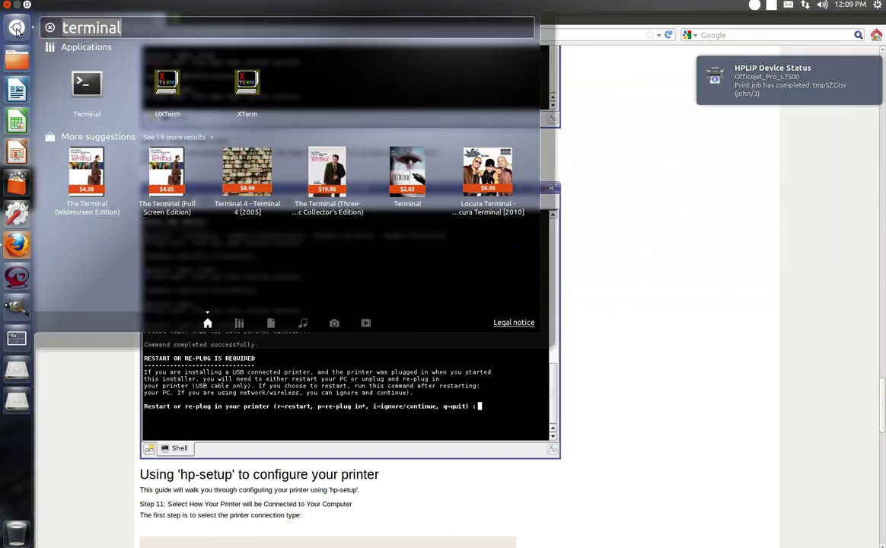
text(scan)
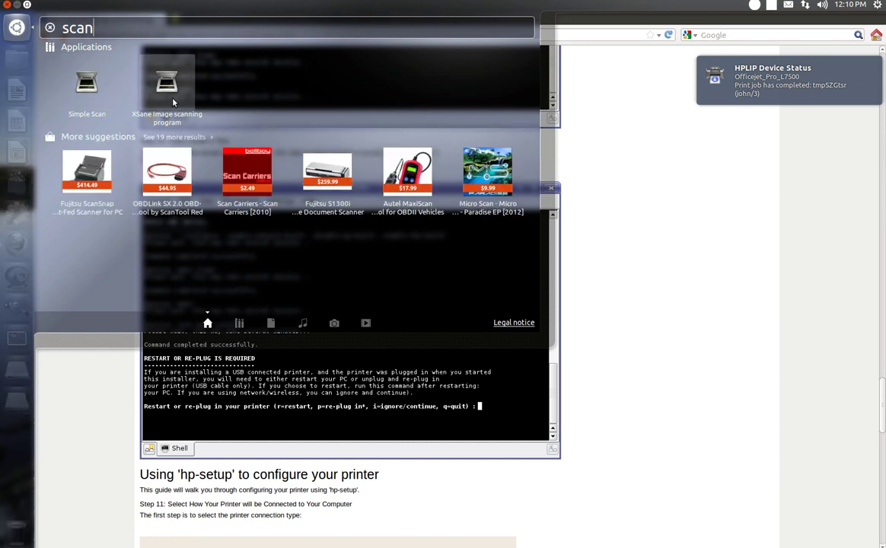
click(168, 88)
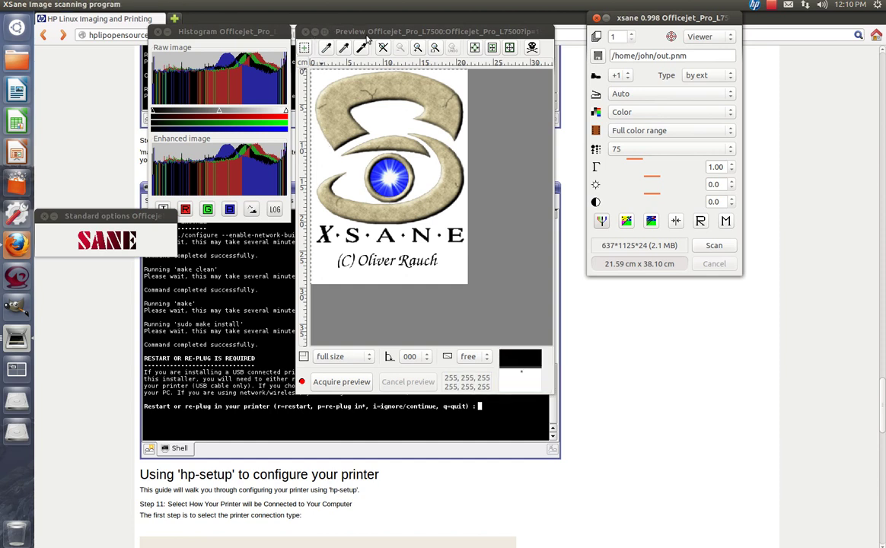
Step: Minimize XSane's preview window, run a 75 dpi color test scan, and close XSane, discarding the unsaved image
click(325, 32)
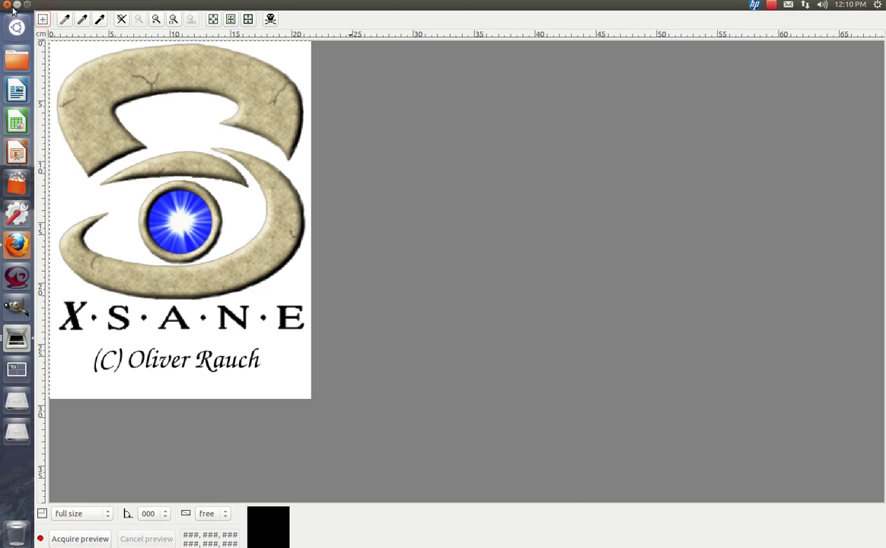
click(15, 5)
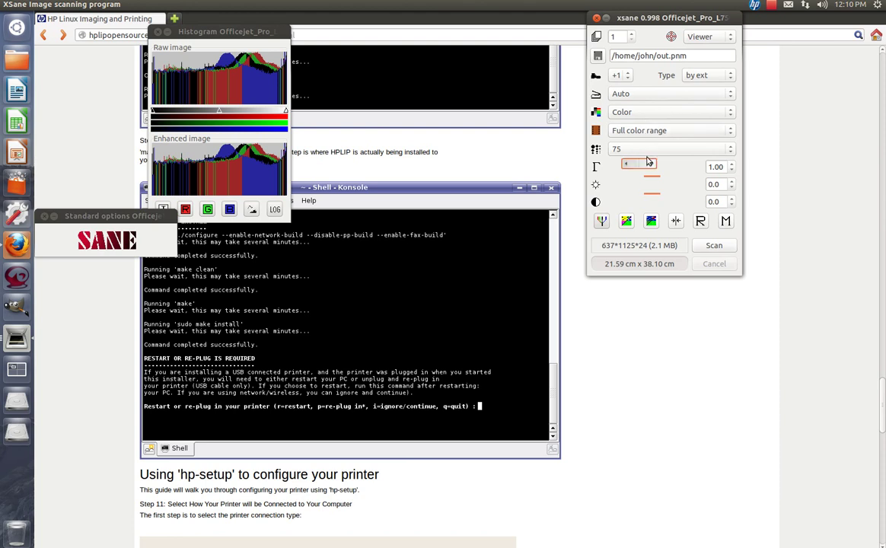
click(715, 246)
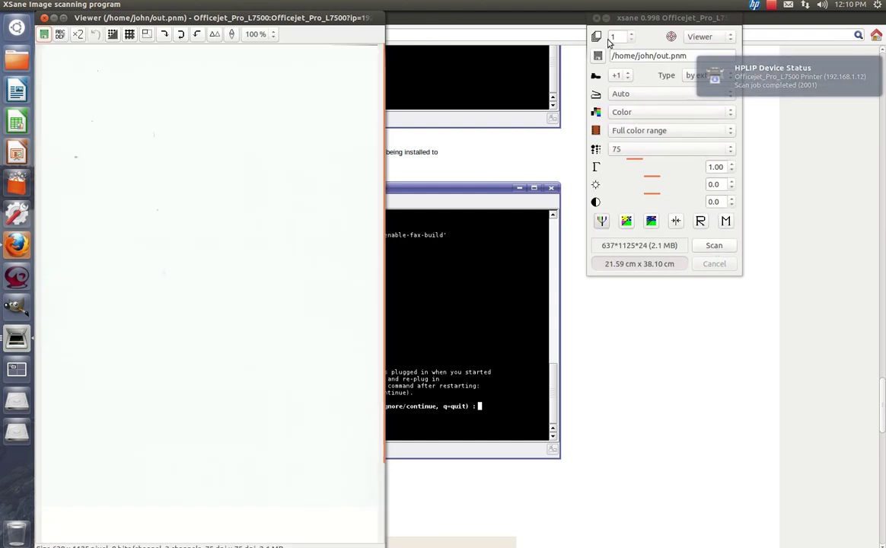
click(597, 17)
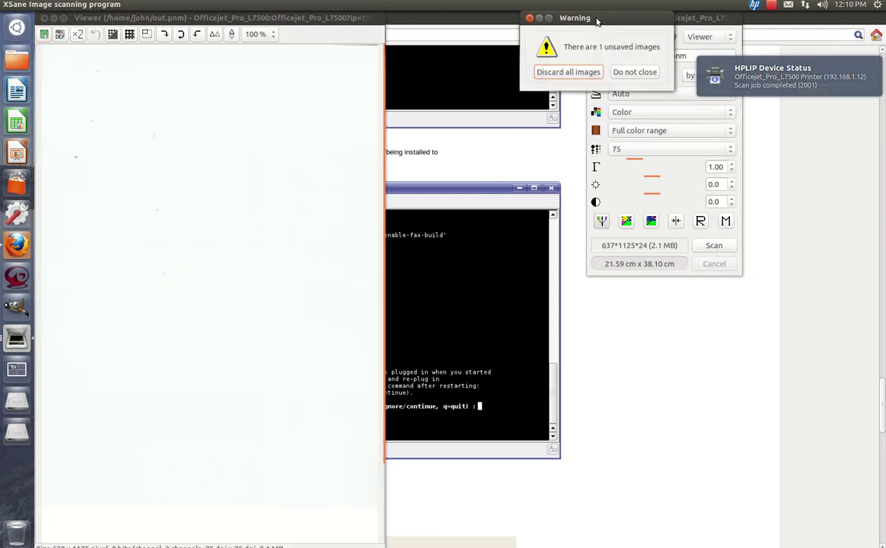
click(569, 73)
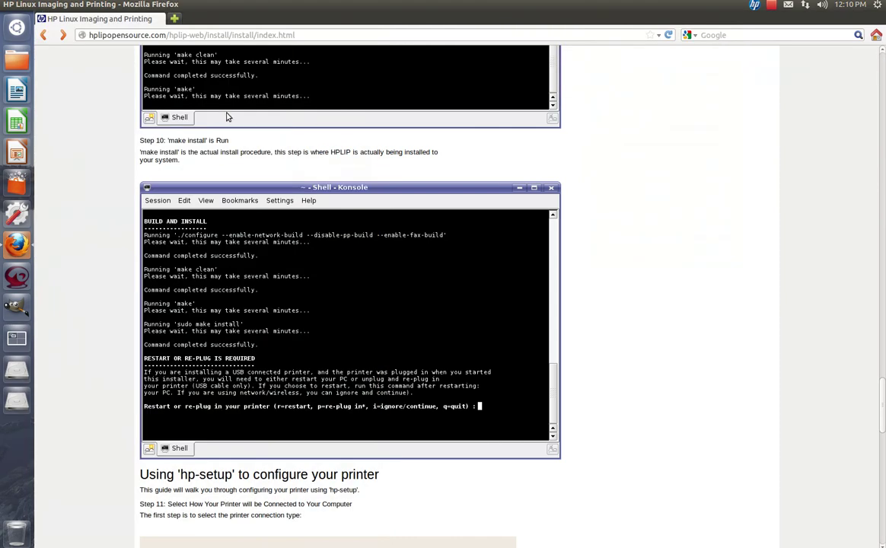
Step: Open Simple Scan from the application search and start a test scan on the Officejet
click(21, 28)
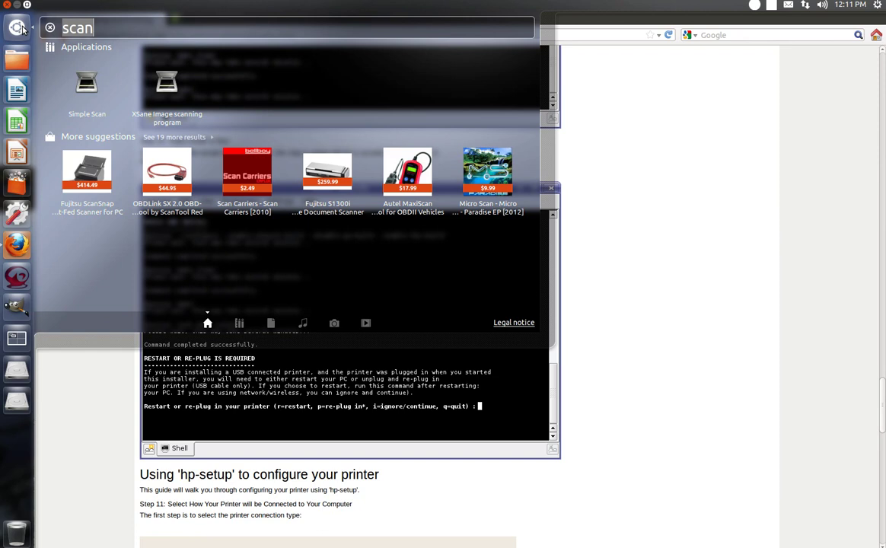
click(86, 80)
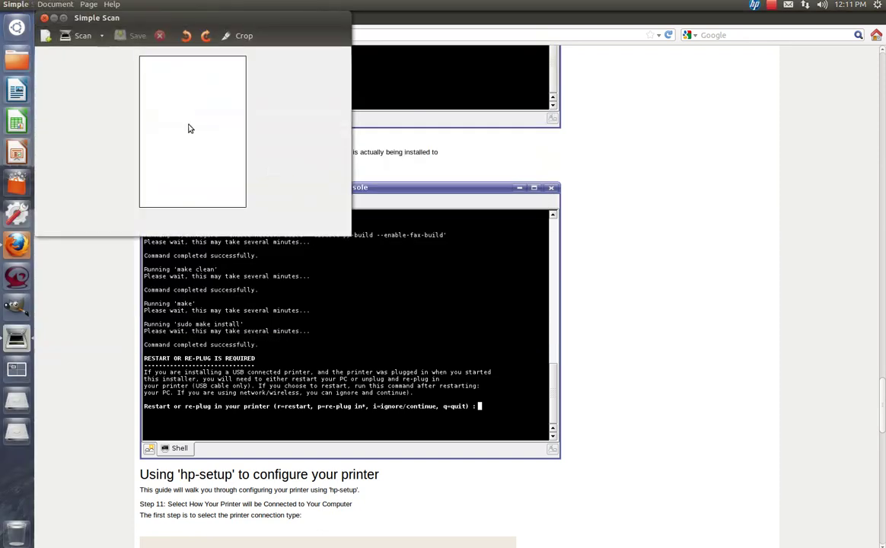
click(73, 40)
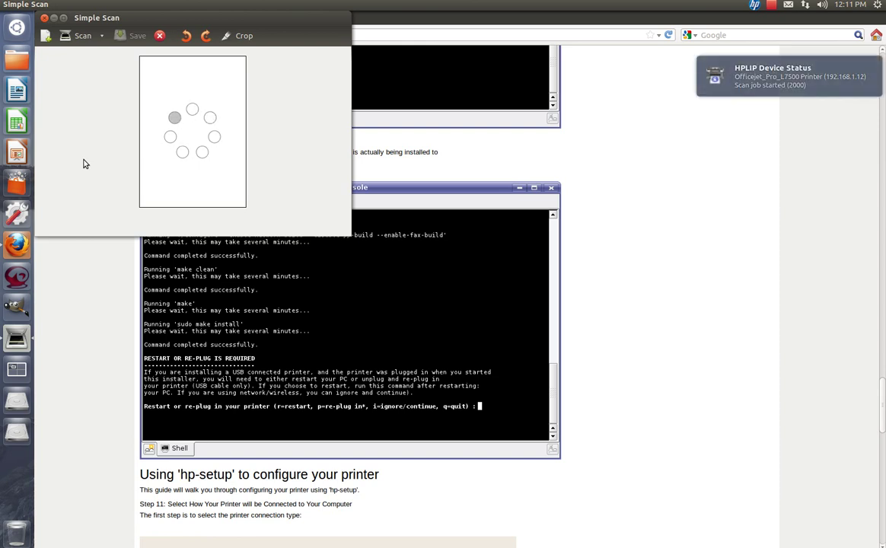
Step: Go back in Firefox from the HPLIP install guide to the Installation Wizard page and open Supported Printers
click(587, 134)
scroll(587, 134, up, 15)
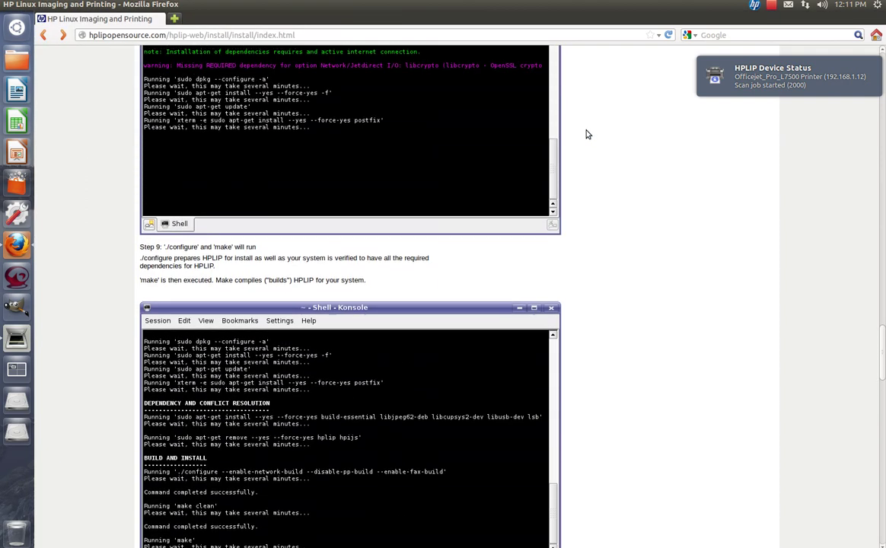
scroll(586, 134, up, 15)
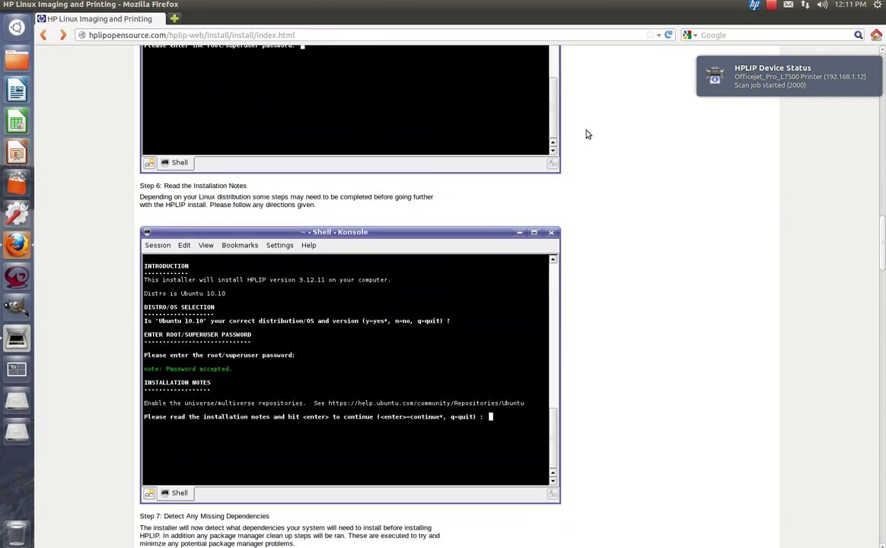
scroll(586, 134, up, 15)
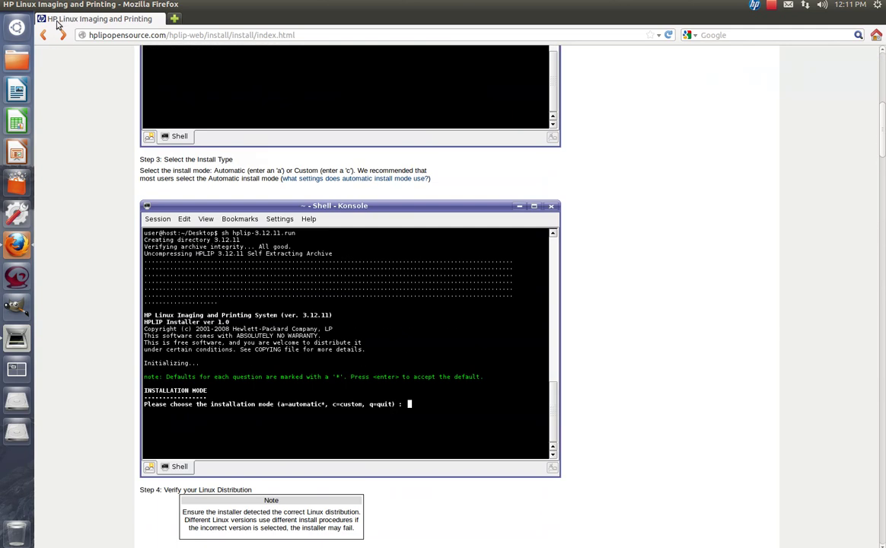
click(44, 34)
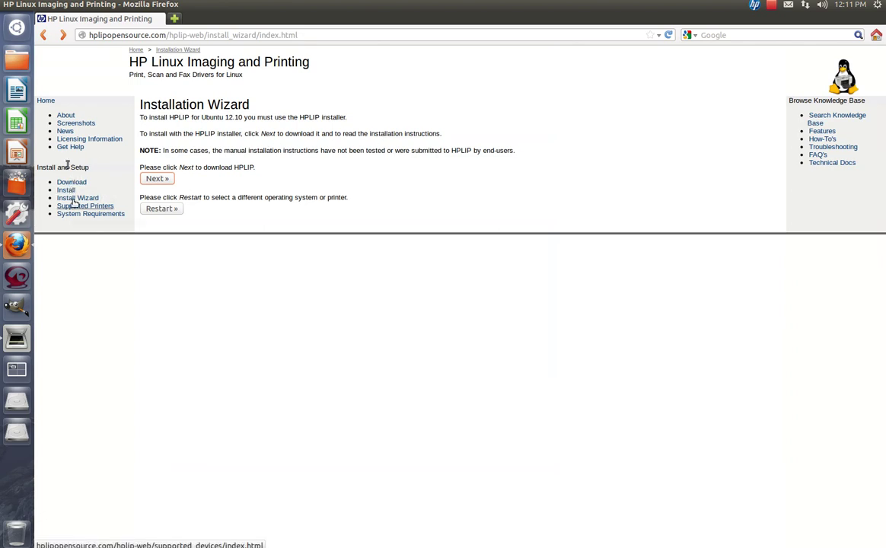
click(86, 208)
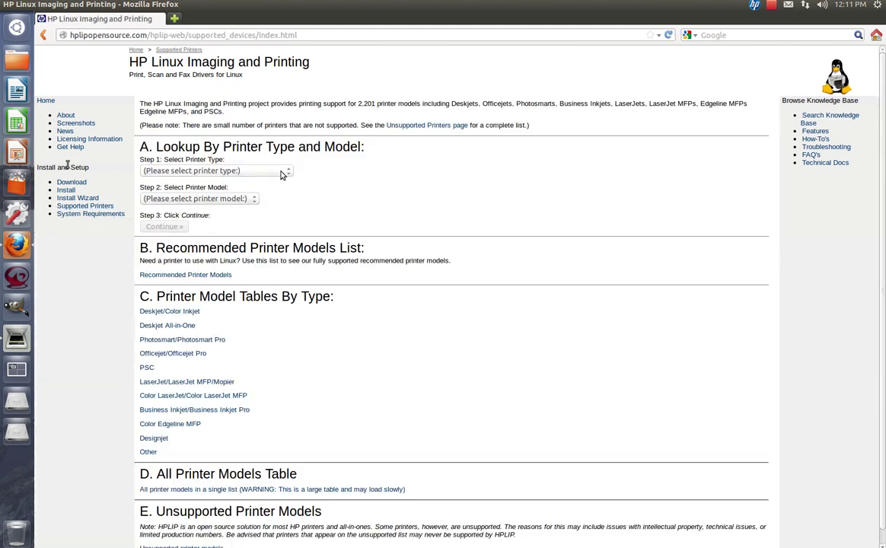
Step: Review the printer types available for model lookup and return to the HPLIP site's home page
click(237, 175)
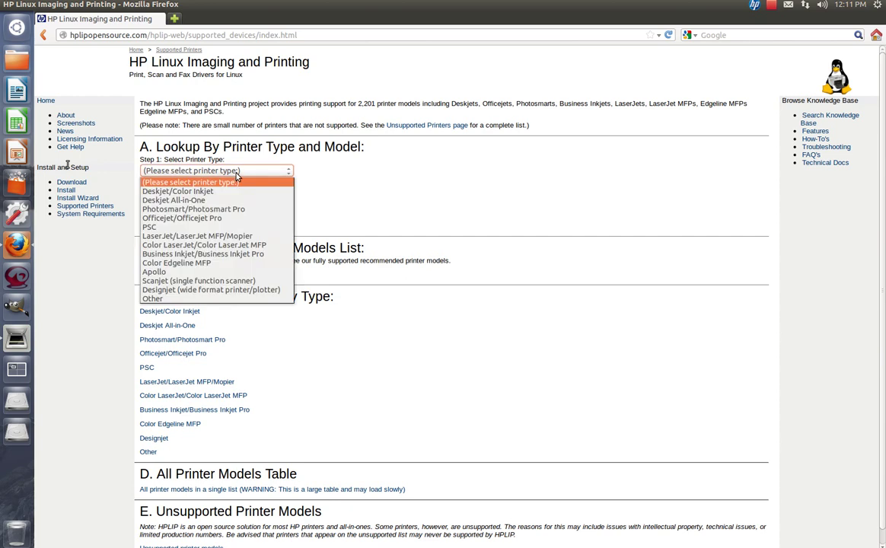
click(358, 157)
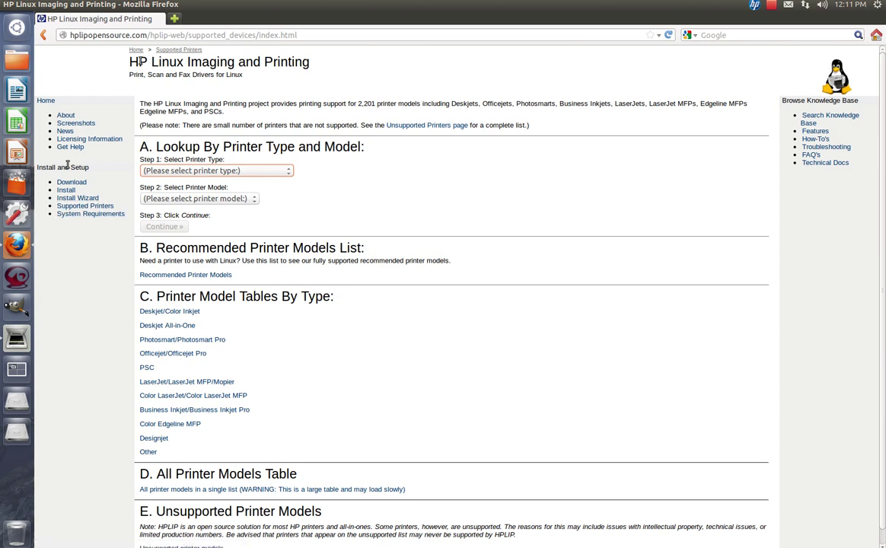
click(135, 49)
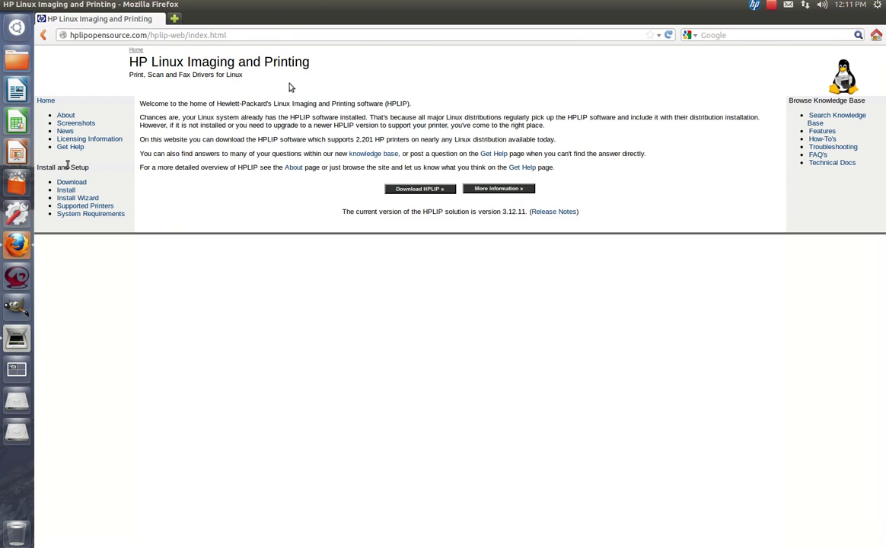
Step: Search the web for "brother printers" and open the Brother USA printer page
drag(234, 36, 70, 25)
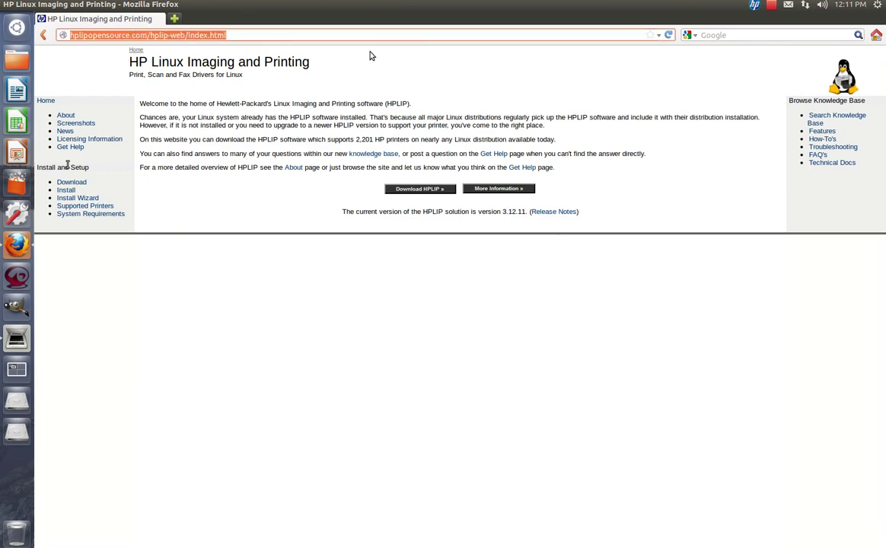
text(brother printers)
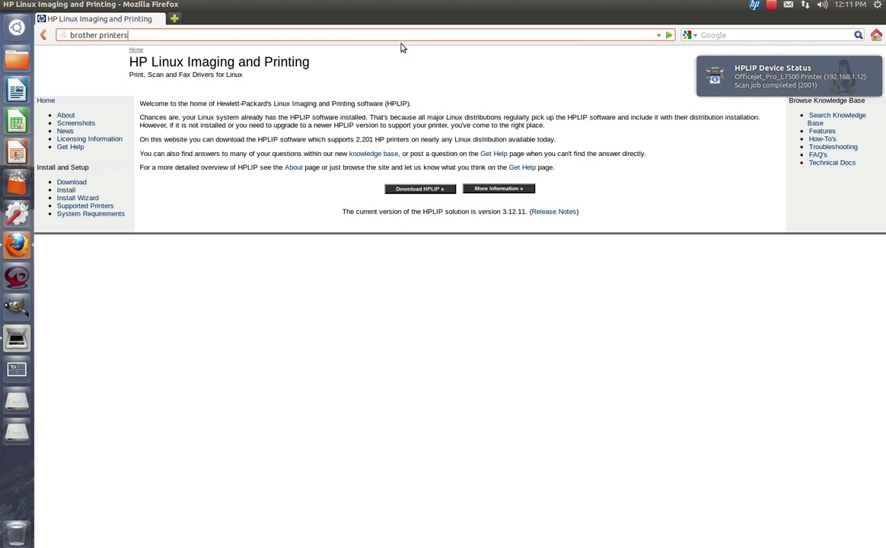
key(Return)
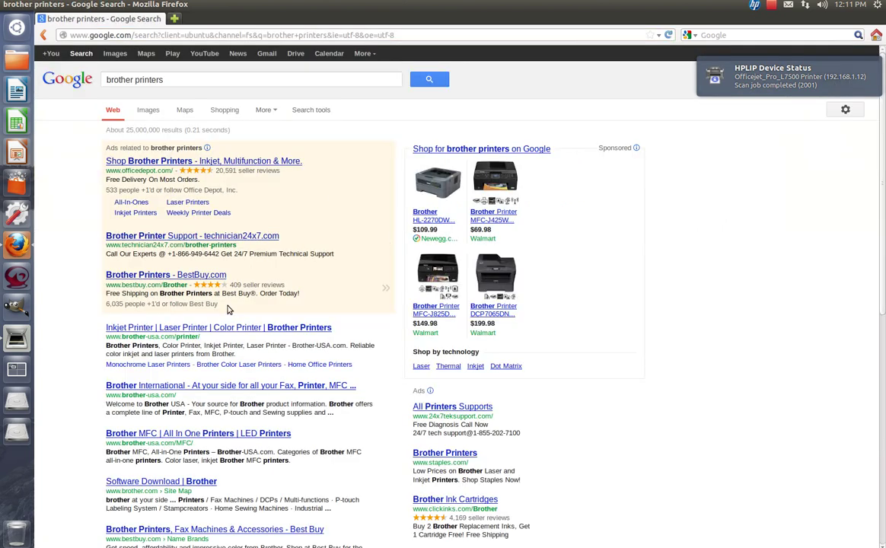
click(218, 328)
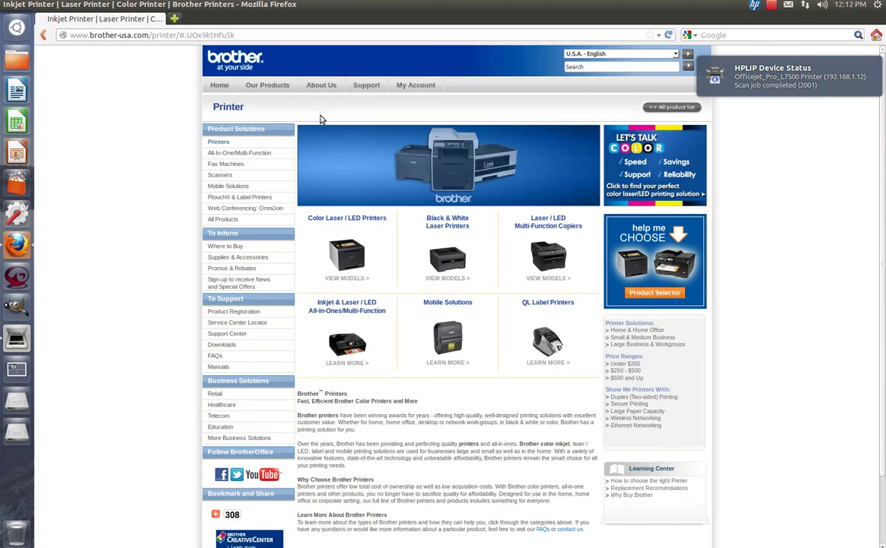
Step: Review the product groups on Brother's Support page and browse the Color Laser / LED all-in-one models
click(365, 85)
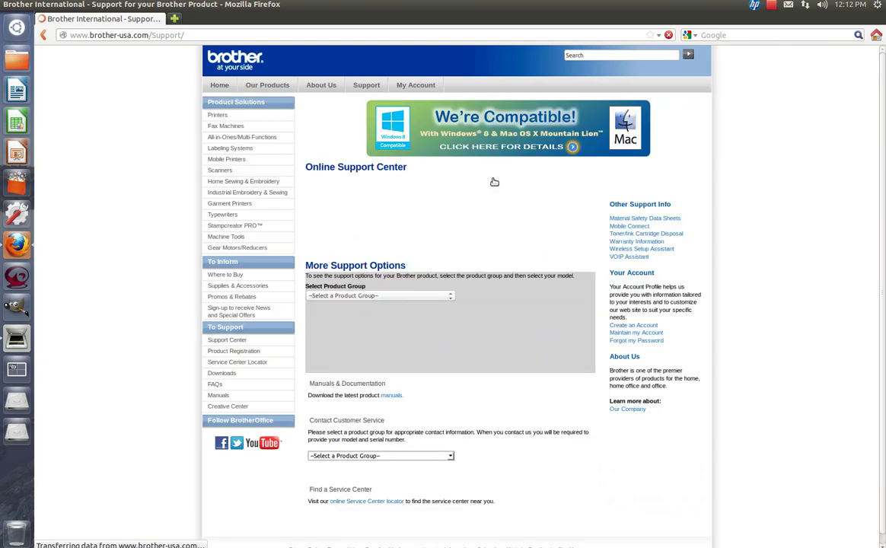
click(349, 297)
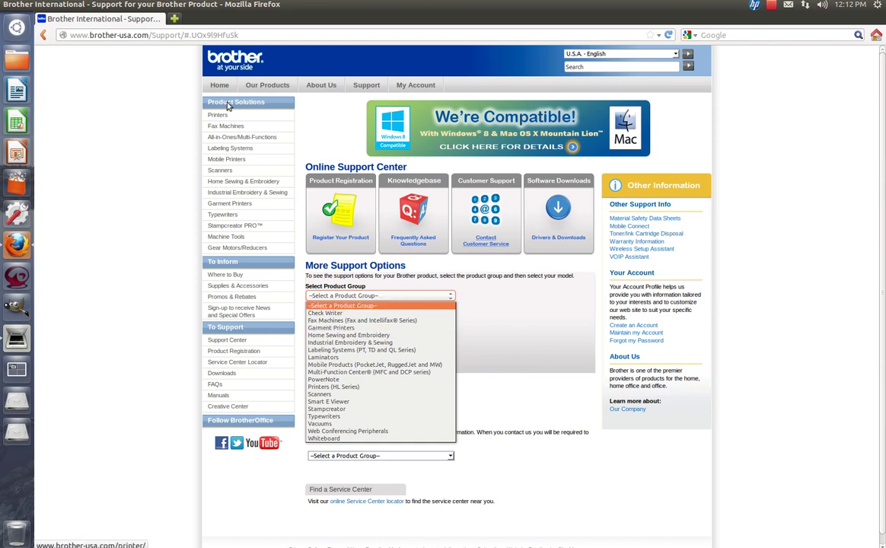
click(236, 141)
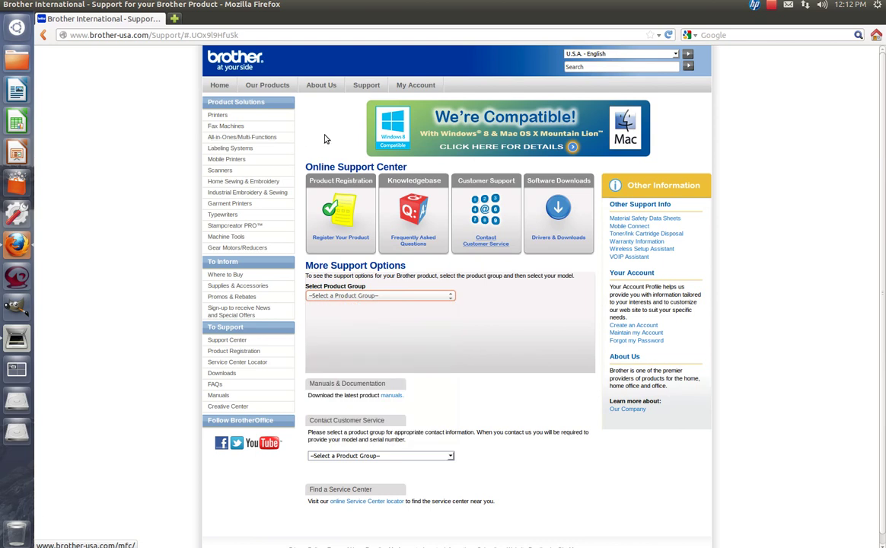
click(256, 141)
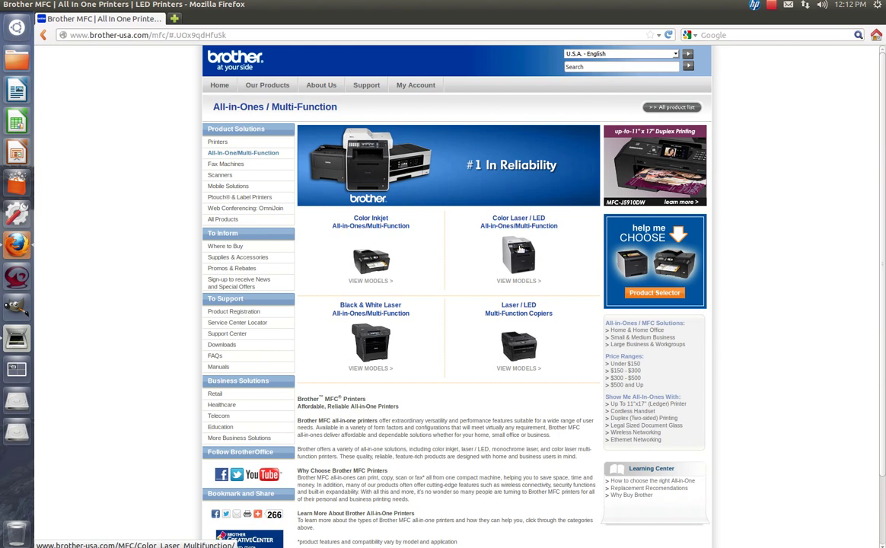
click(520, 251)
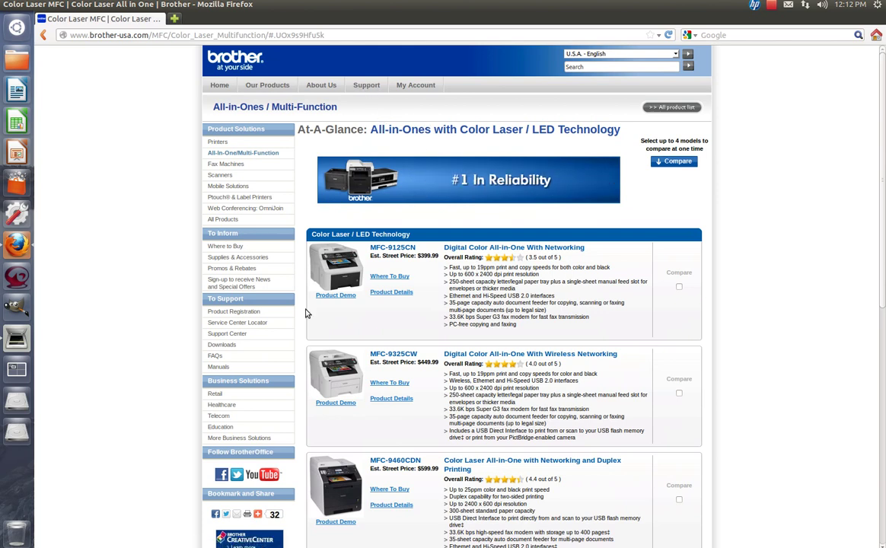
Step: Open Brother's driver downloads and look up the MFC-465CN in the Multi-Function Center (MFC and DCP series) group
click(223, 345)
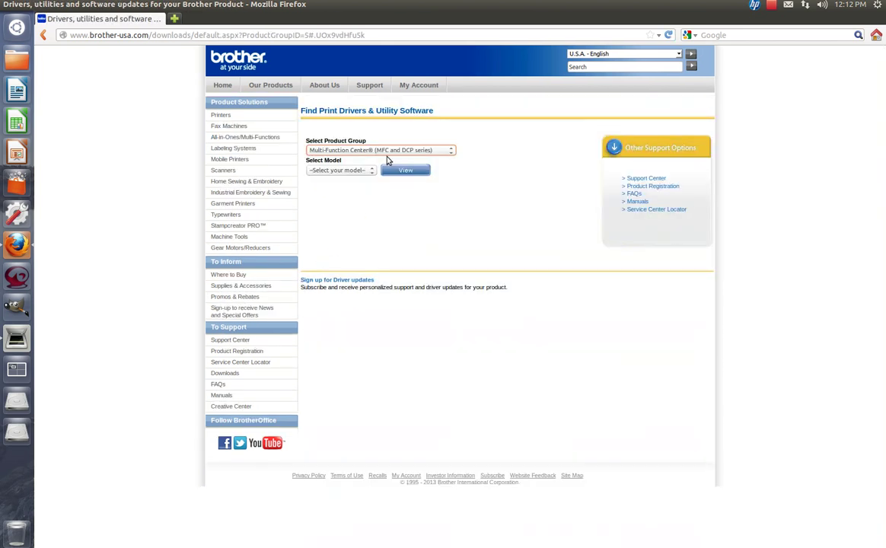
click(356, 172)
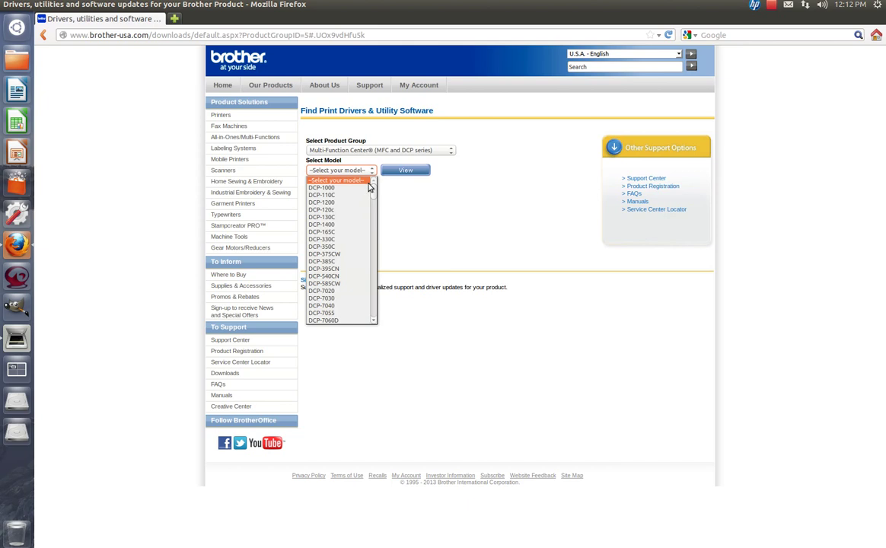
drag(373, 192, 373, 229)
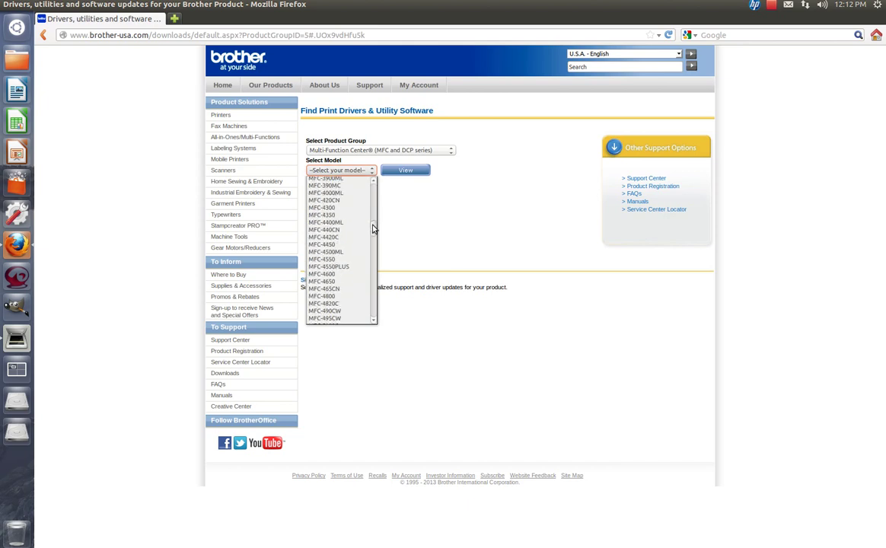
click(332, 289)
click(410, 171)
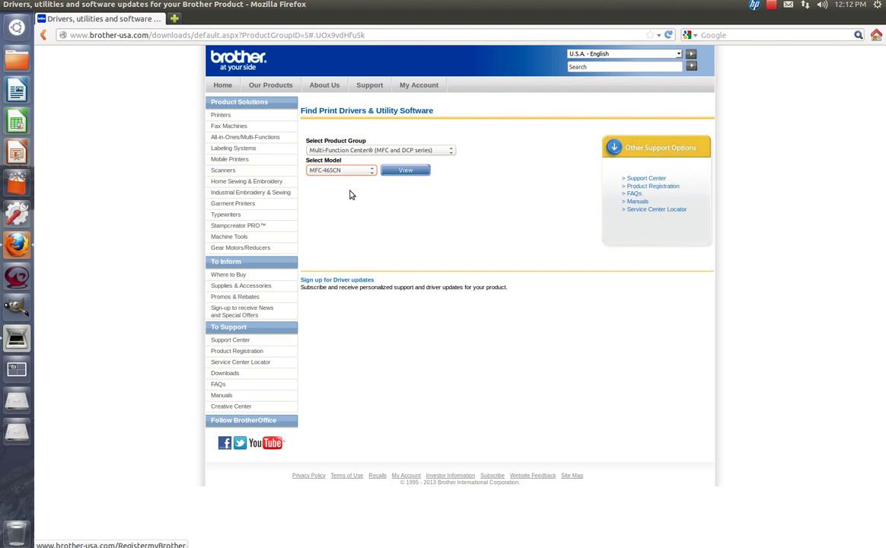
click(405, 170)
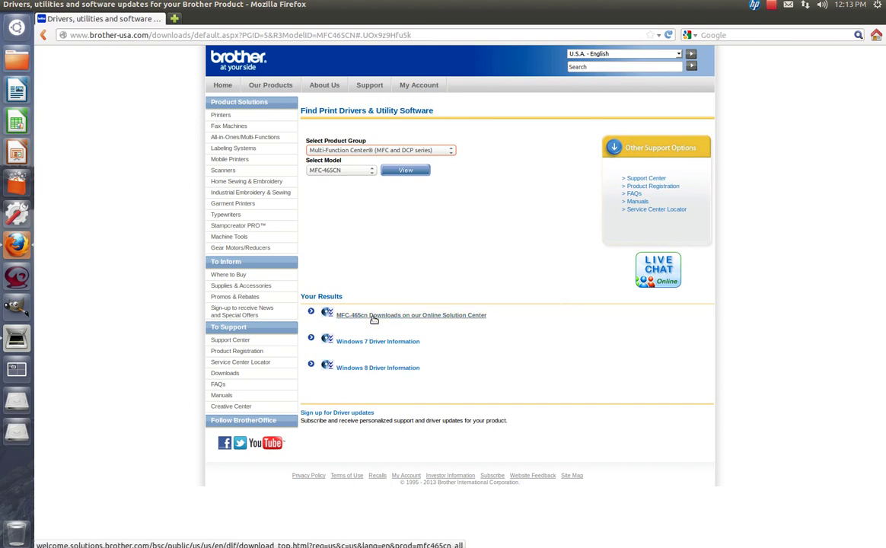
Step: Open the MFC-465CN downloads in the Online Solution Center, check the operating system list, and open the Linux Printer Driver index
click(338, 315)
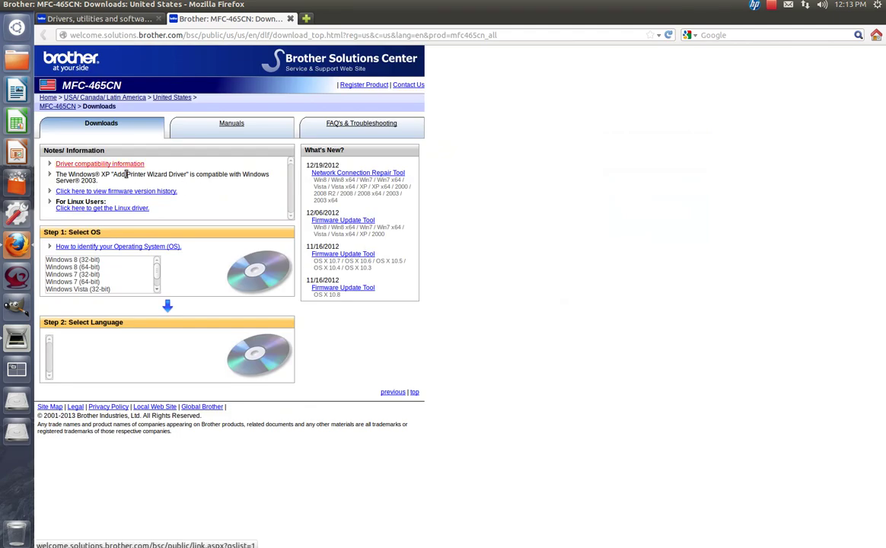
mouse_move(155, 269)
mouse_down()
mouse_move(153, 280)
mouse_move(152, 259)
mouse_move(151, 279)
mouse_up()
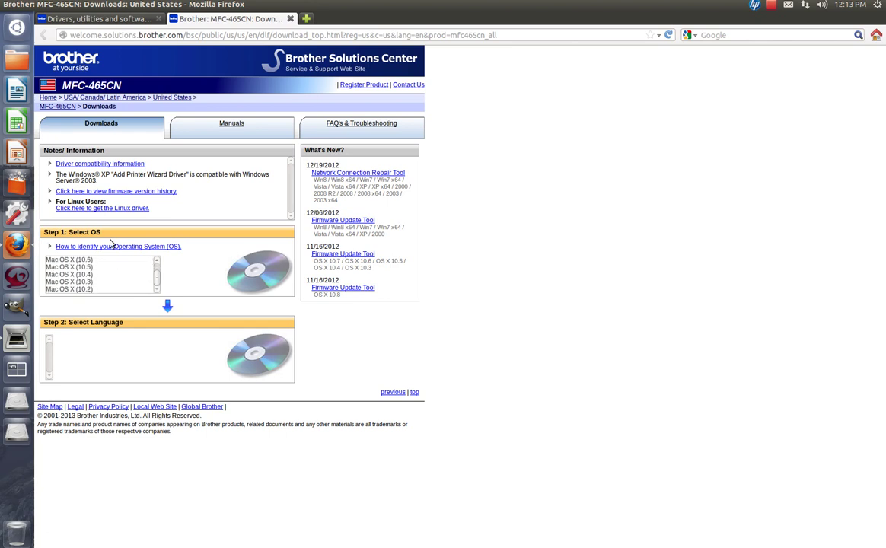
click(73, 209)
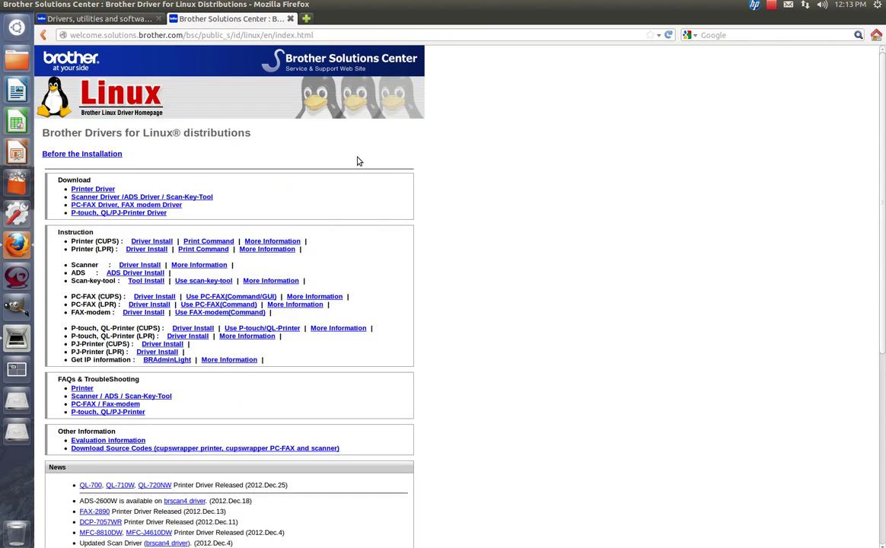
click(85, 190)
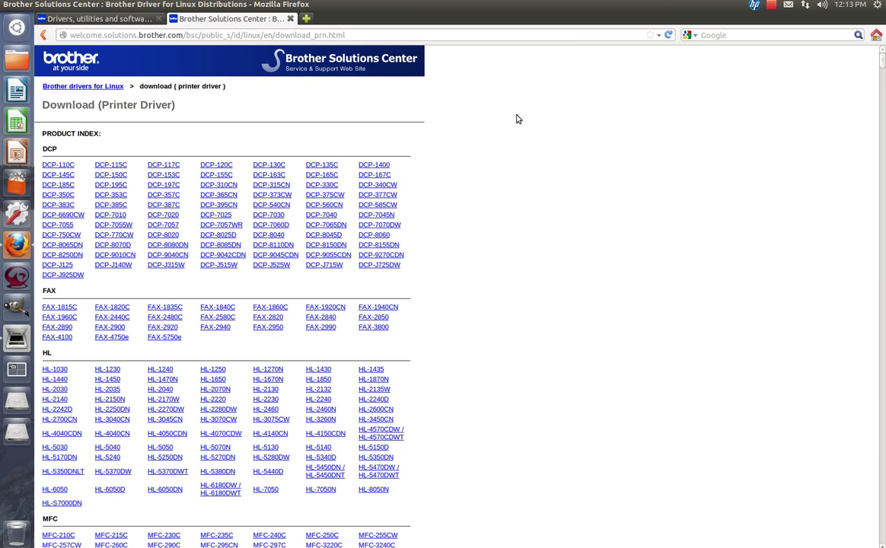
Step: Check the printer and fax entries in the HP system tray menu and close it
click(754, 6)
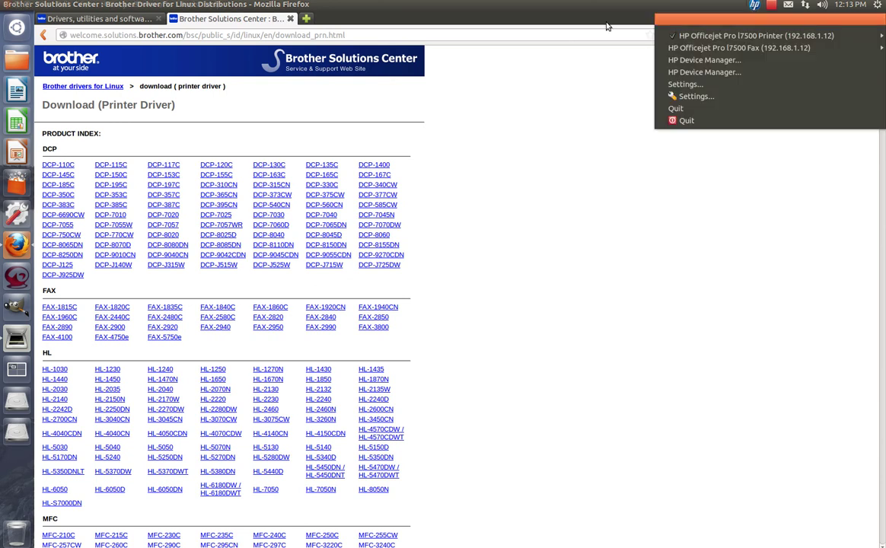
click(484, 129)
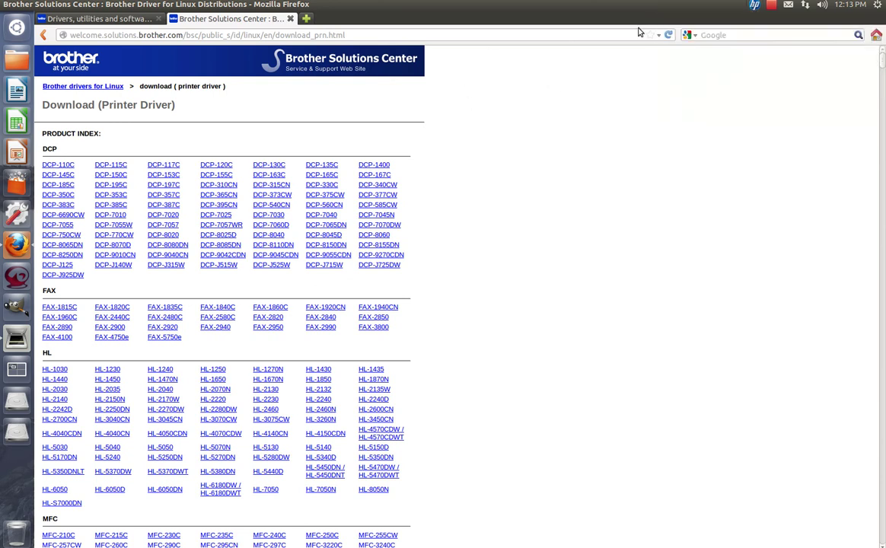